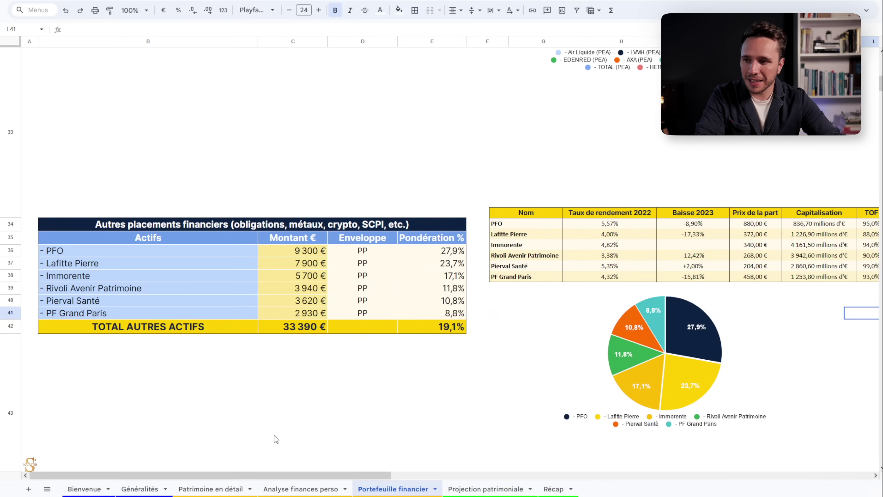
- Review the other financial investments table and the total financial portfolio amount on the Portefeuille financier sheet
click(352, 350)
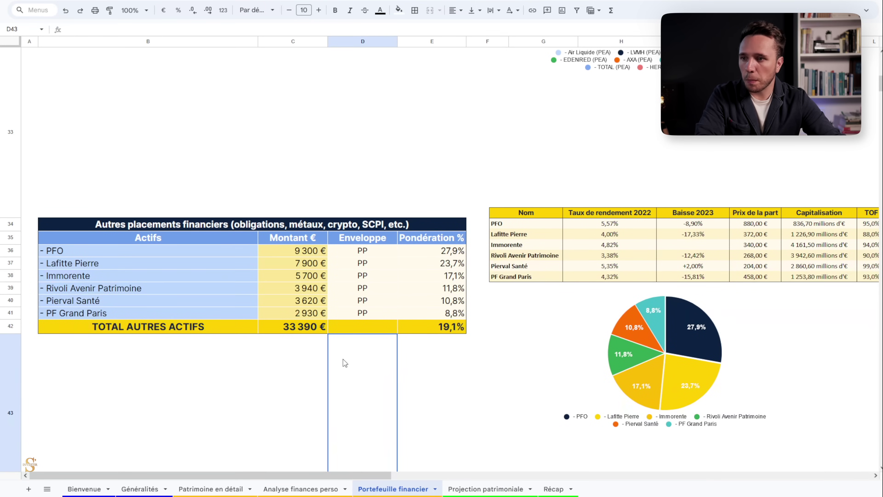
click(494, 339)
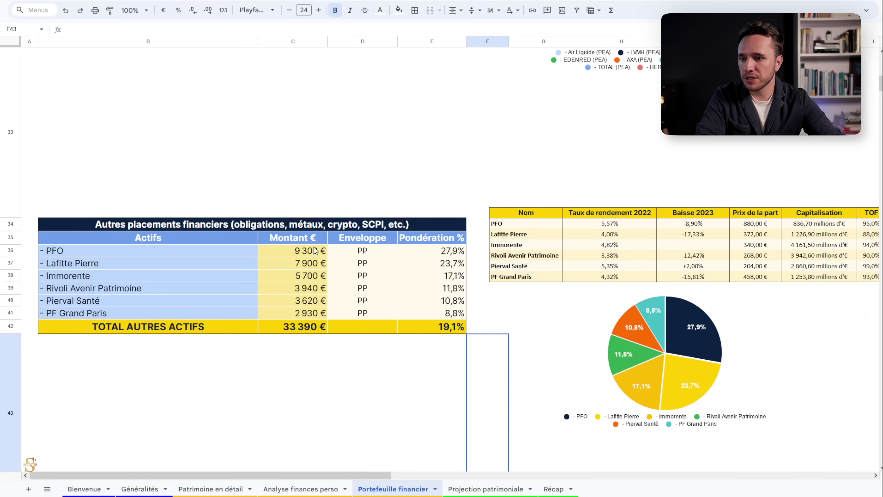
scroll(314, 250, down, 8)
click(239, 240)
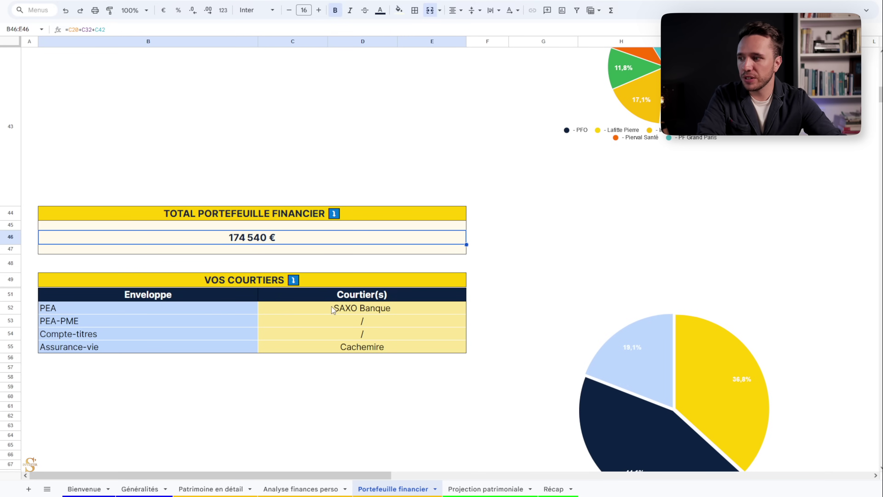
- Examine the broker listed for each envelope in the VOS COURTIERS table, especially for the PEA and Assurance-vie
drag(237, 310, 375, 344)
click(324, 309)
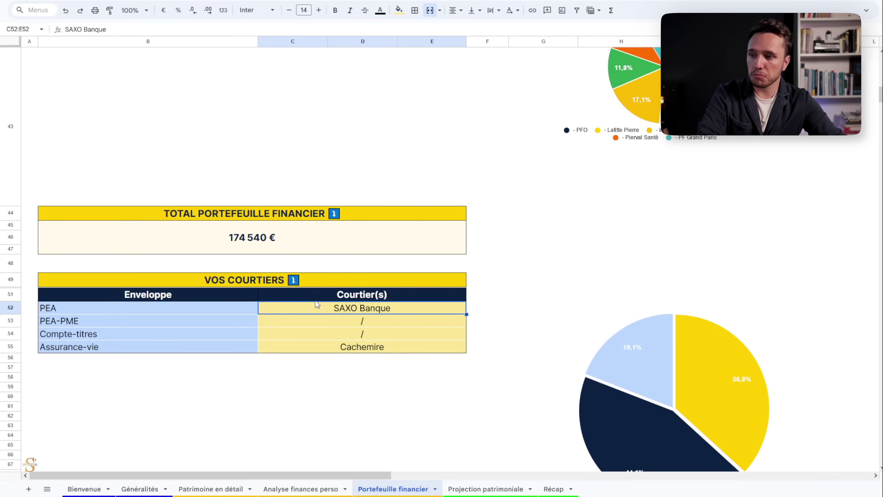
click(288, 347)
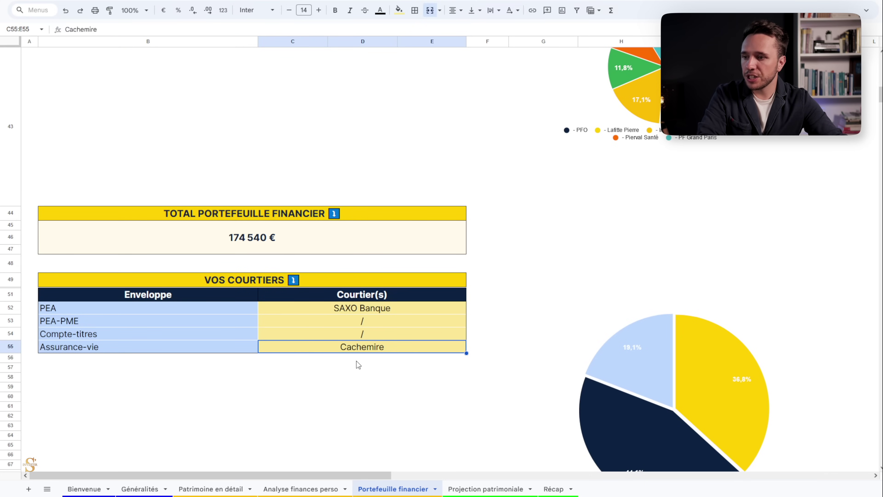
click(404, 367)
click(380, 347)
click(388, 375)
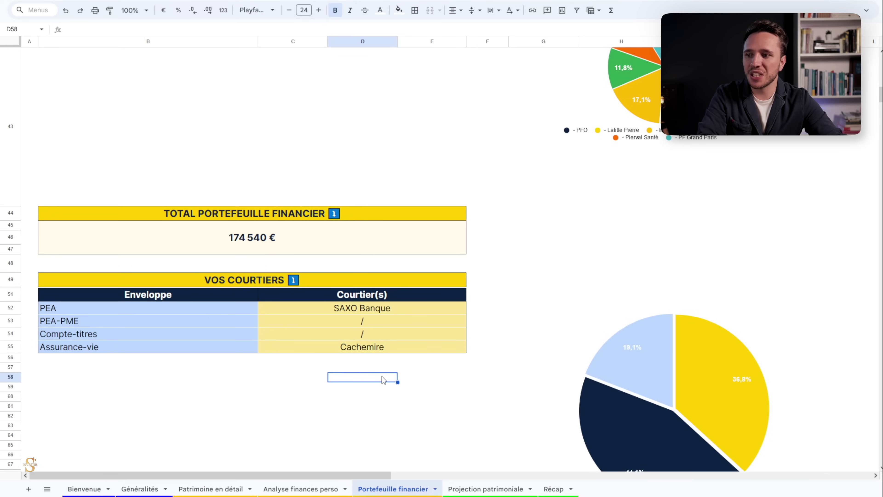
click(369, 348)
click(390, 367)
click(380, 351)
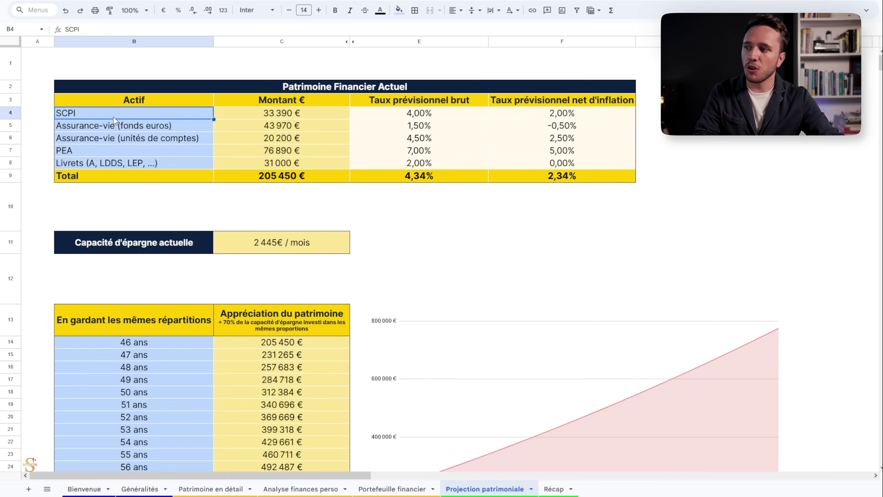
- On the Projection patrimoniale sheet, go through the asset types listed in the Patrimoine Financier Actuel table, from SCPI to Livrets
drag(111, 121, 113, 151)
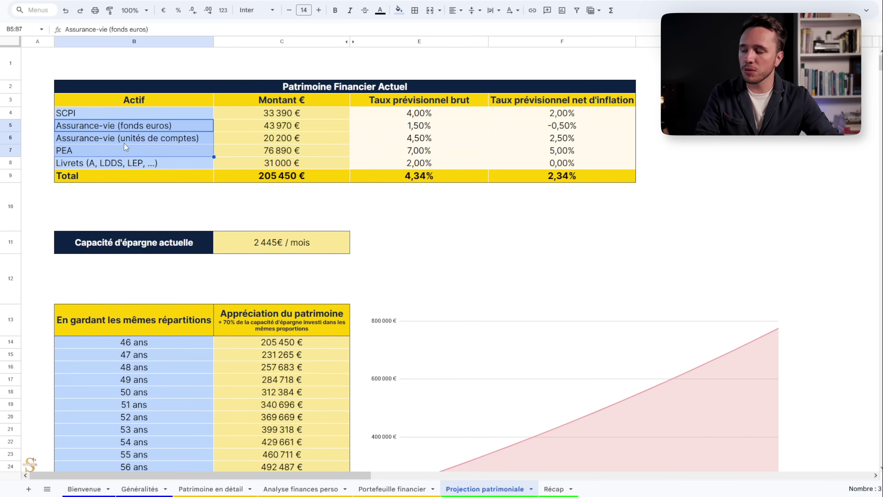
click(171, 110)
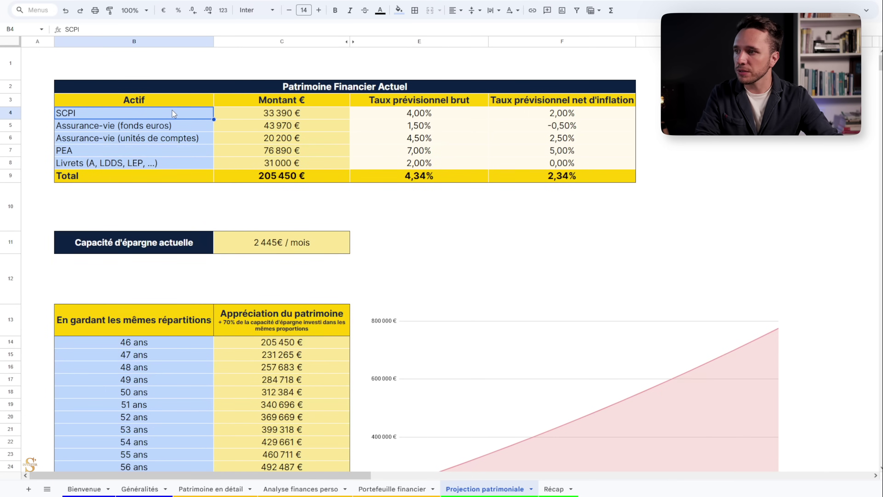
click(178, 129)
click(163, 149)
click(174, 162)
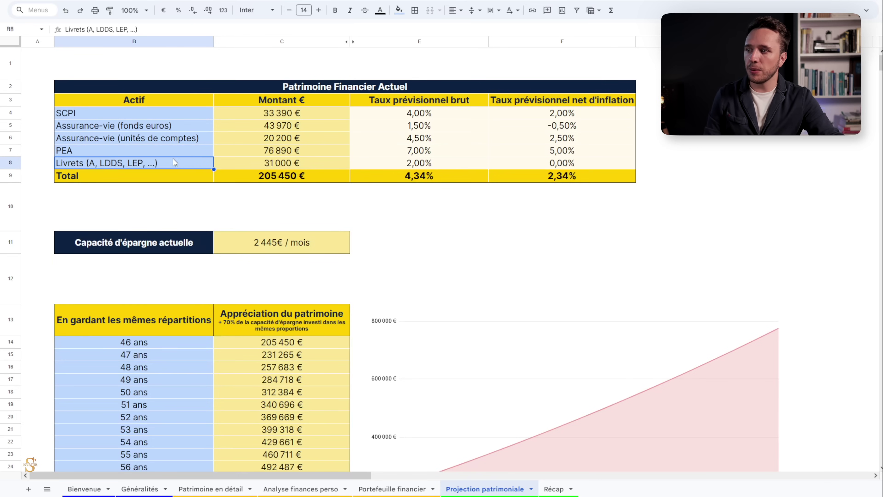
- Inspect the gross forecast rates for SCPI, both Assurance-vie types and the PEA
click(352, 117)
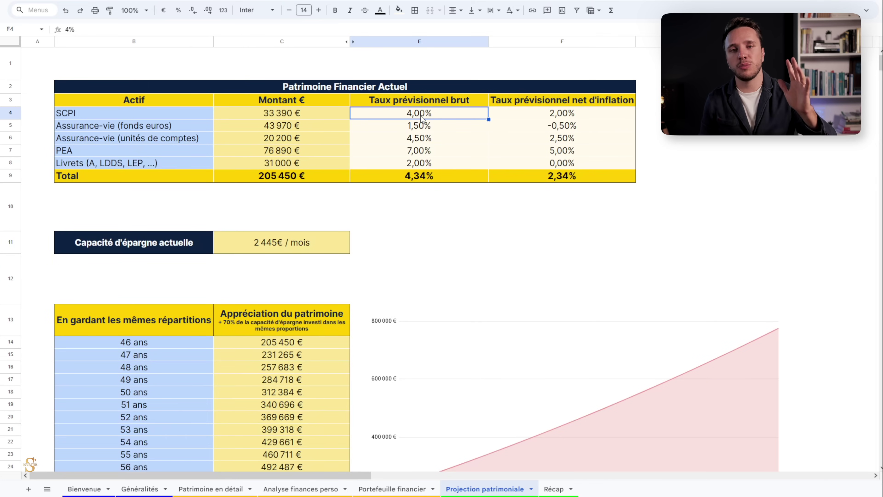
click(409, 130)
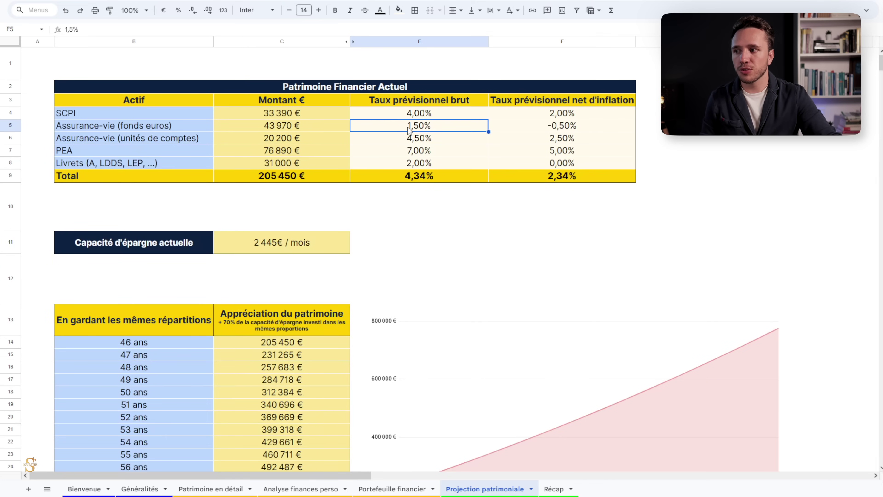
click(418, 140)
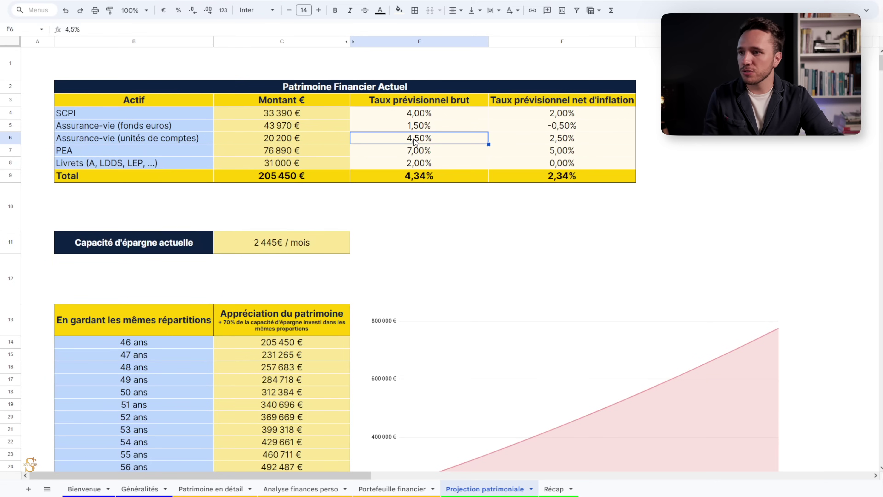
drag(201, 152, 428, 153)
click(429, 153)
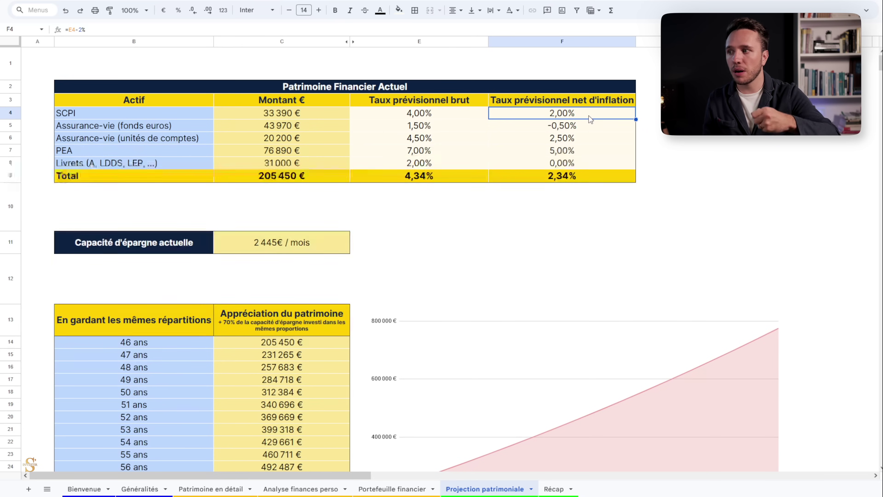
- Check the net-of-inflation forecast rate of each remaining asset, plus the table's total amount and total net rate
click(587, 128)
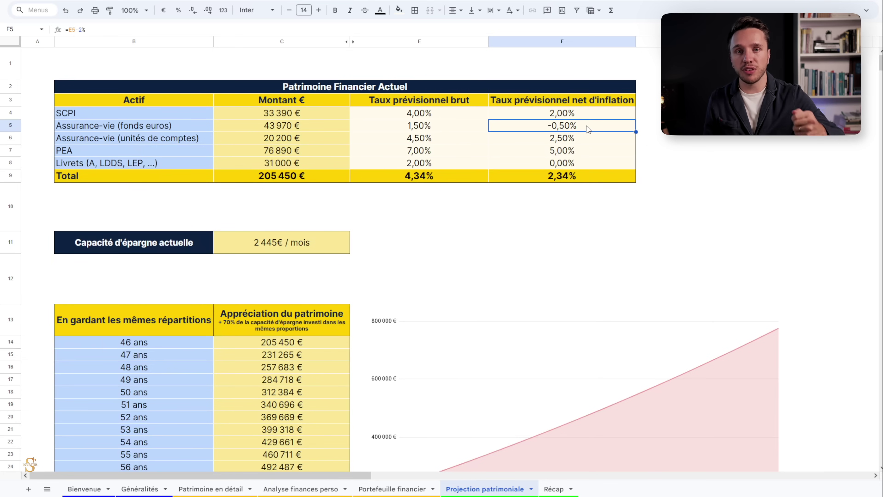
click(586, 139)
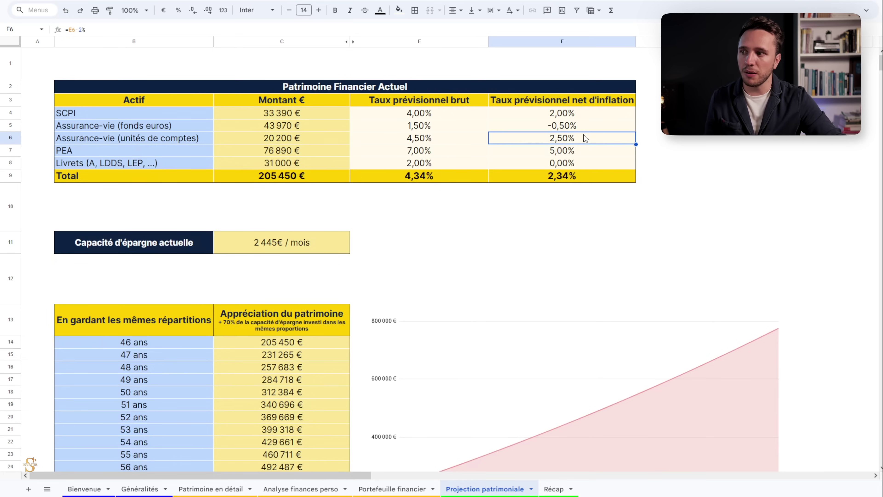
click(579, 155)
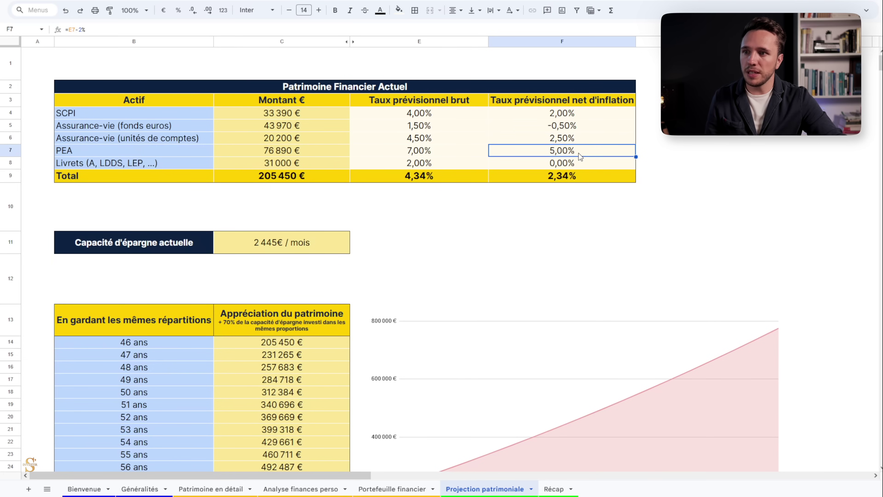
click(581, 165)
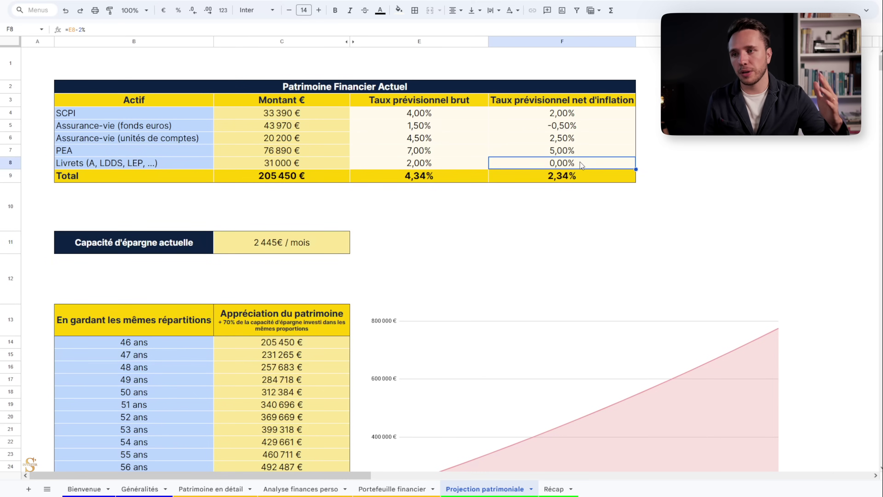
click(563, 179)
click(332, 179)
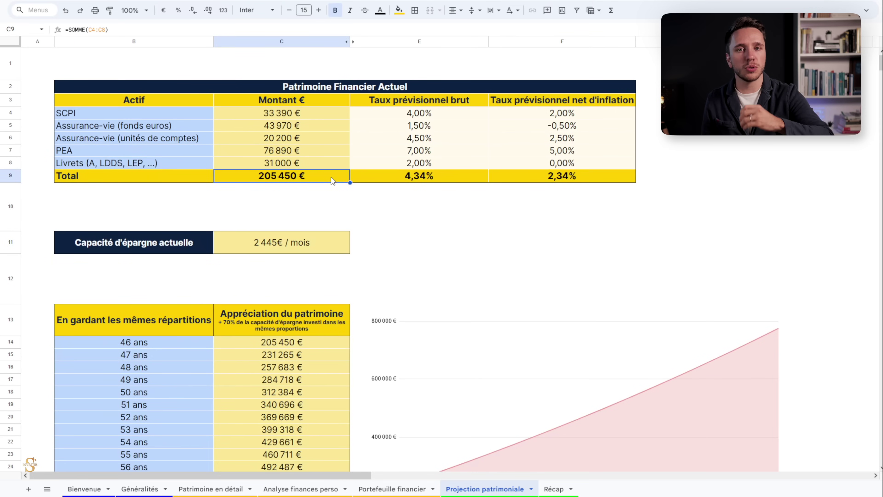
click(553, 178)
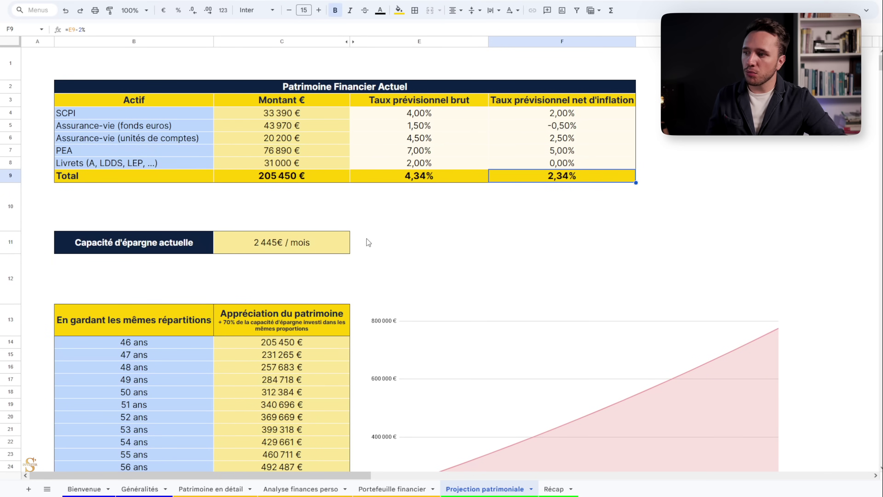
- Check the current monthly savings capacity against the total financial wealth and its overall net-of-inflation rate
click(322, 244)
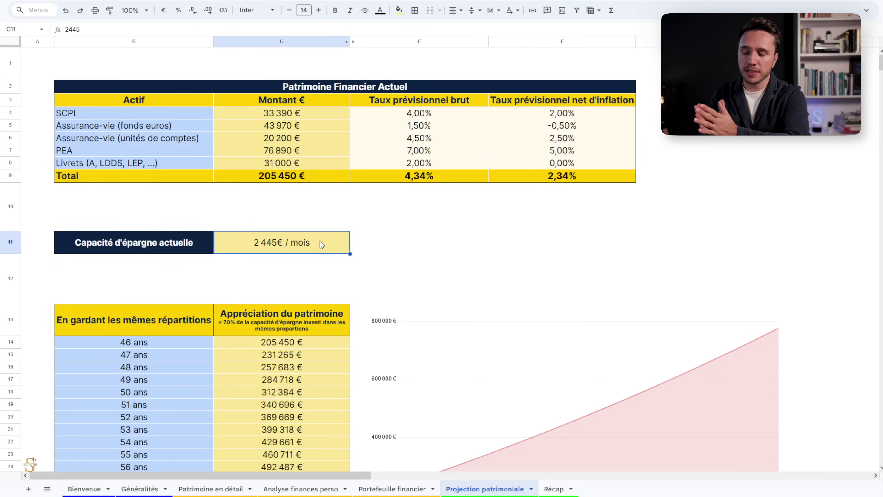
click(296, 176)
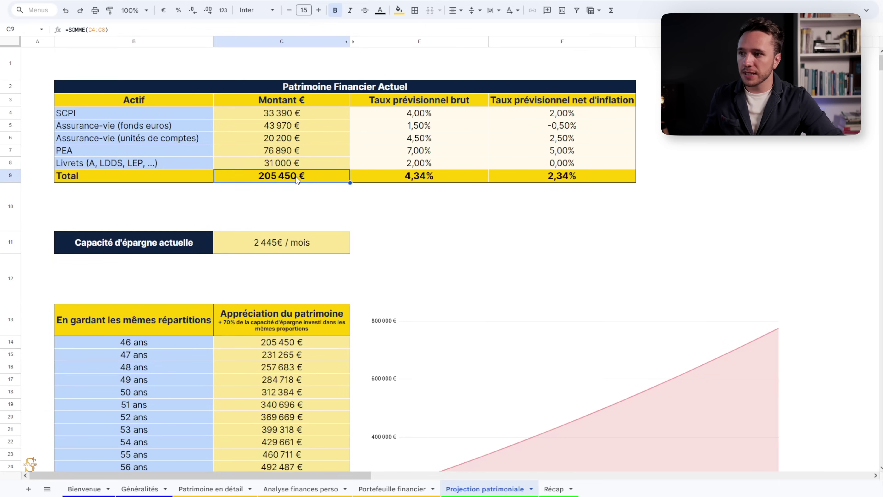
click(557, 179)
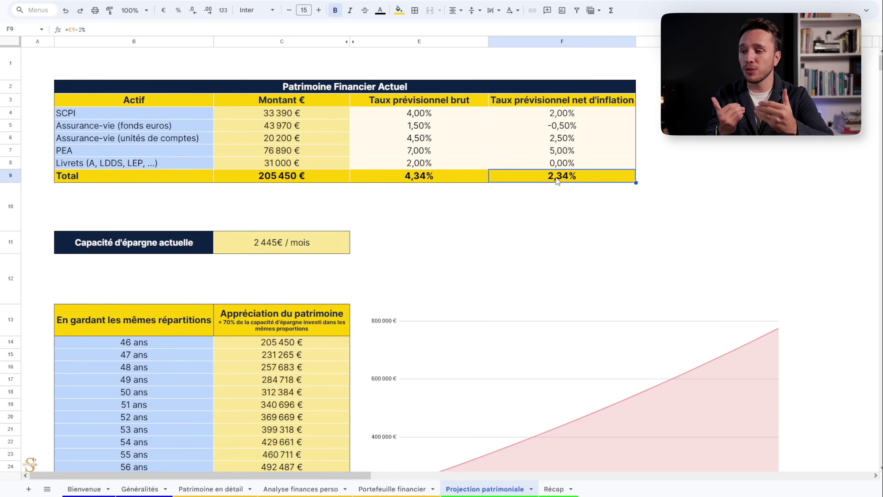
- Examine the wealth projection table from 46 to 64 ans, its final-year formula and the savings capacity it uses
scroll(351, 216, down, 5)
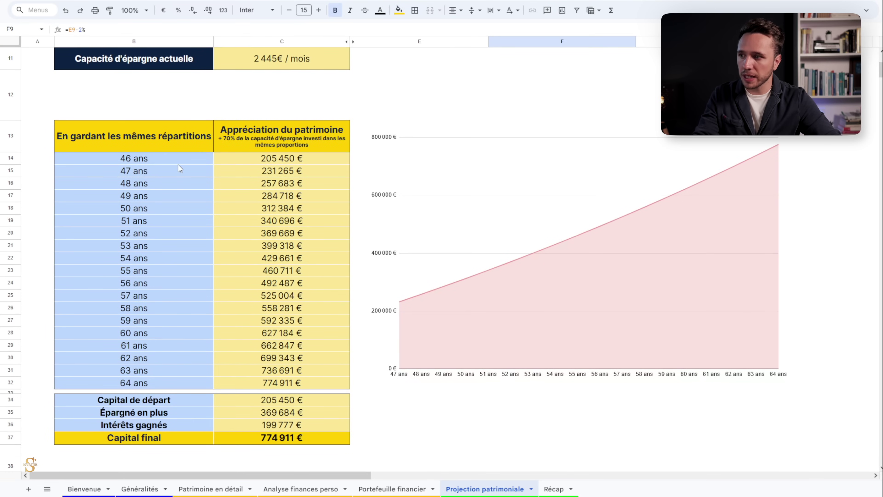
click(178, 164)
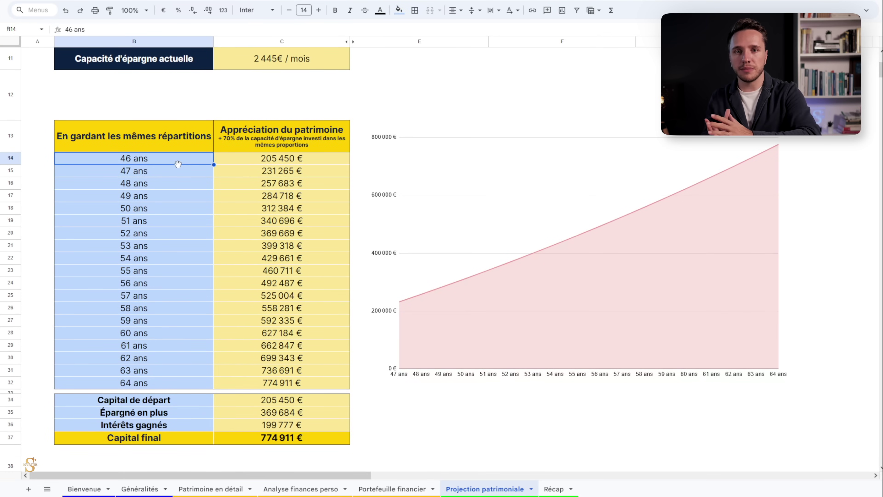
click(161, 384)
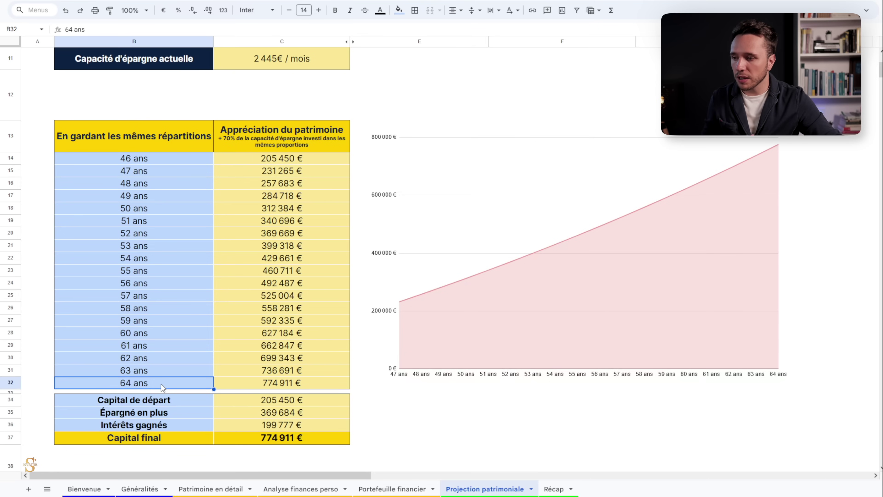
click(275, 386)
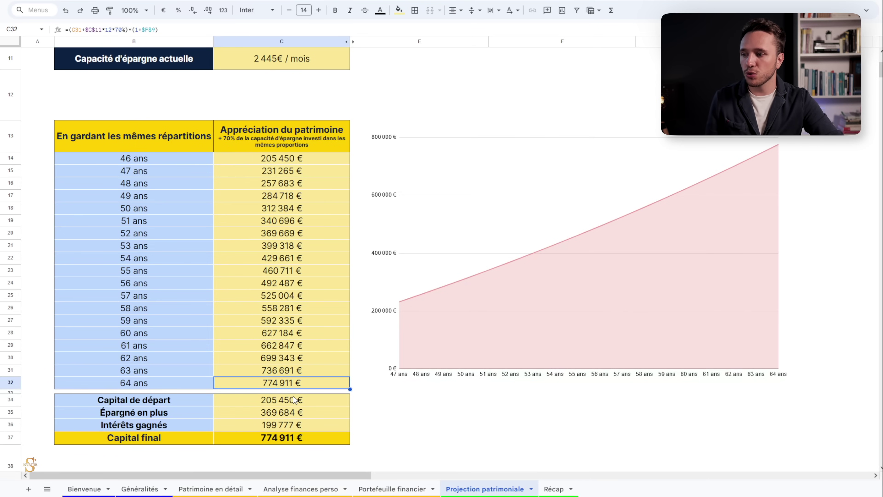
click(263, 68)
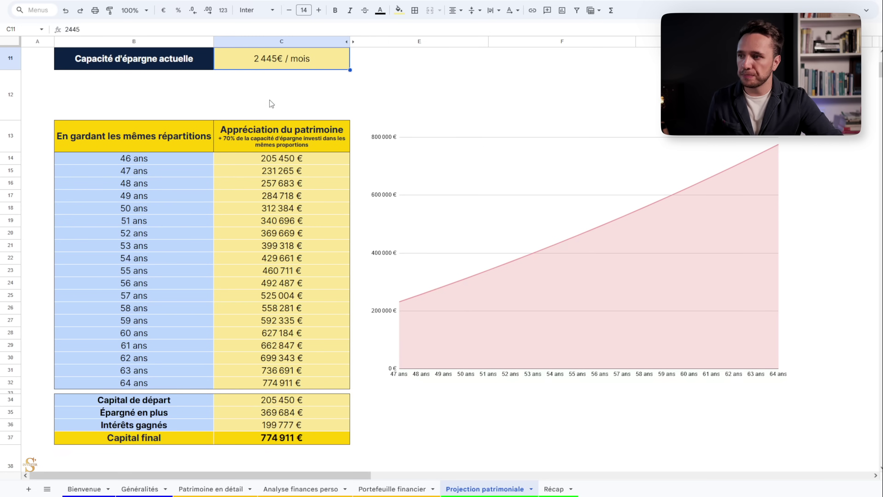
click(273, 384)
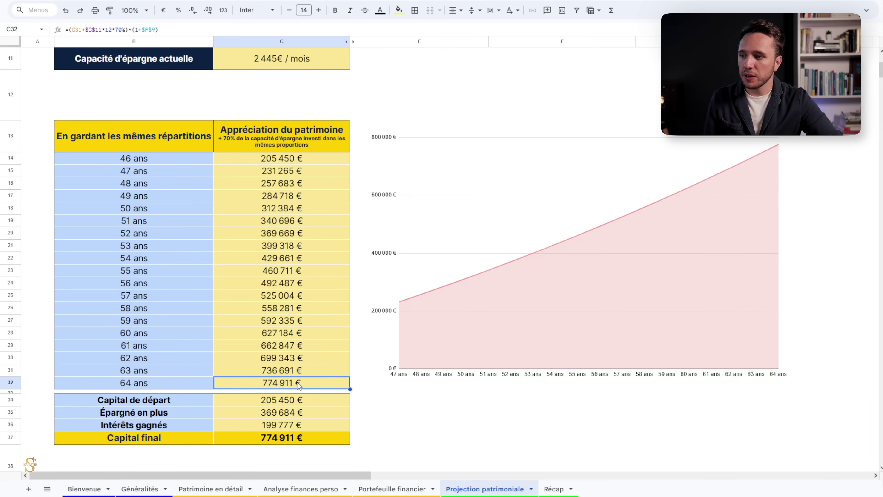
- Review the starting capital, added savings, interest earned and final capital, and inspect the growth chart up to 64 ans
click(287, 399)
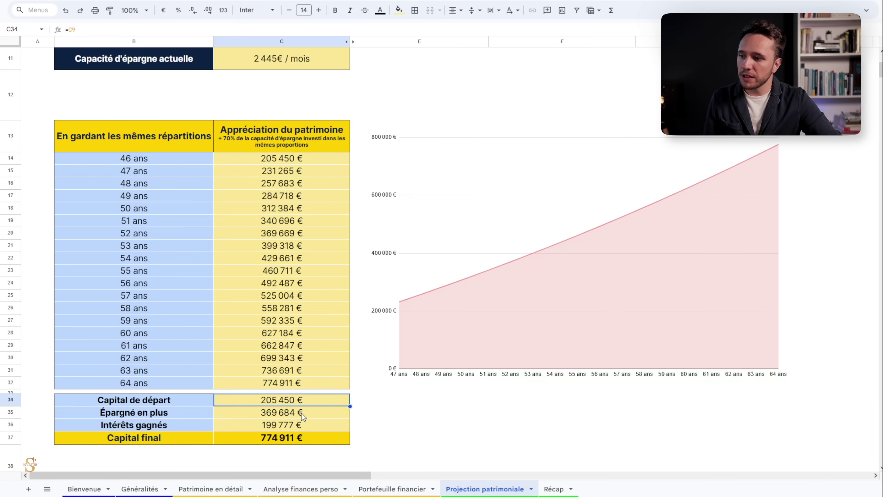
click(292, 412)
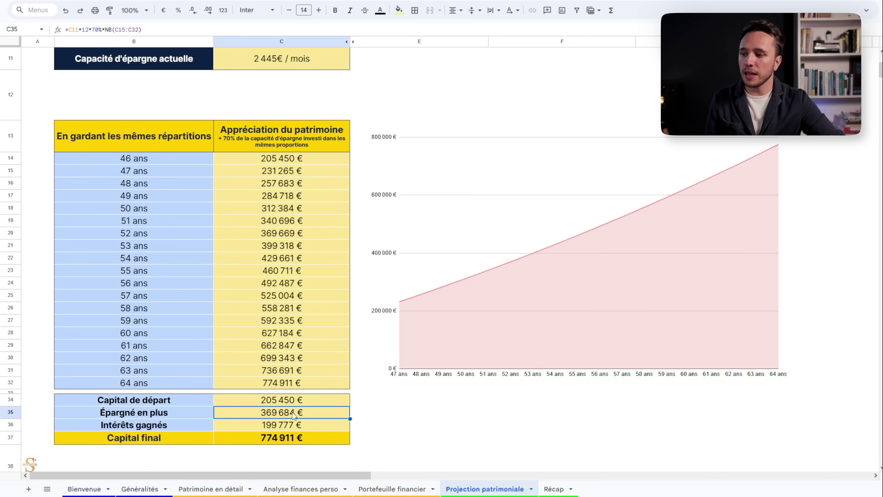
click(285, 428)
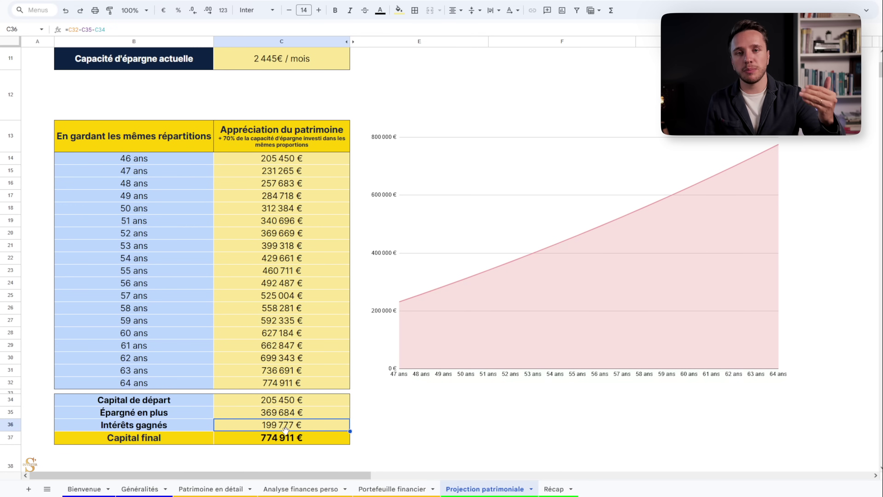
scroll(621, 193, up, 5)
scroll(528, 184, down, 5)
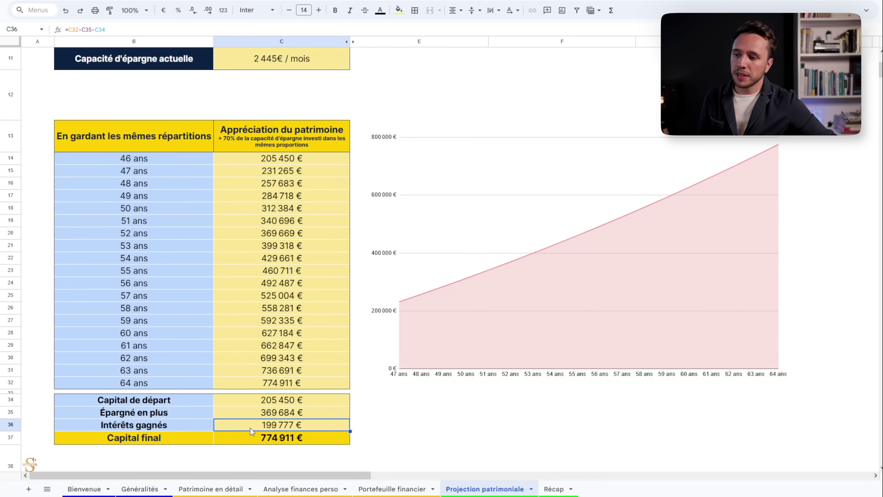
click(248, 437)
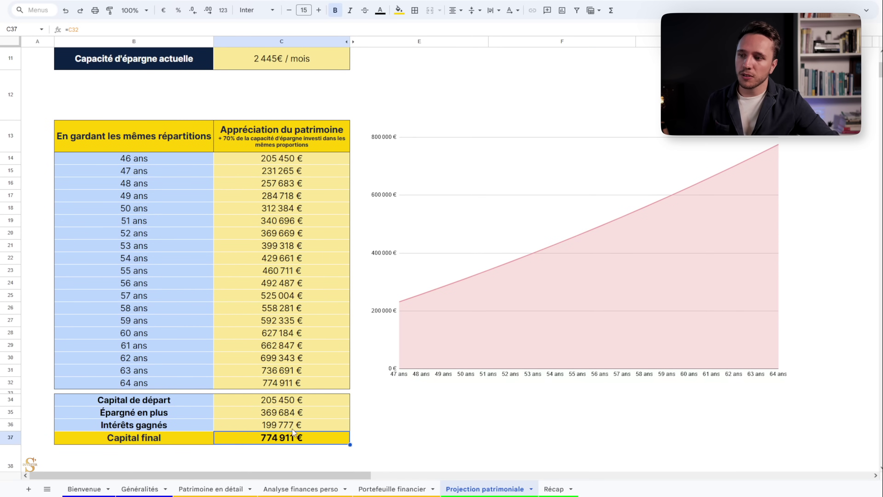
click(467, 289)
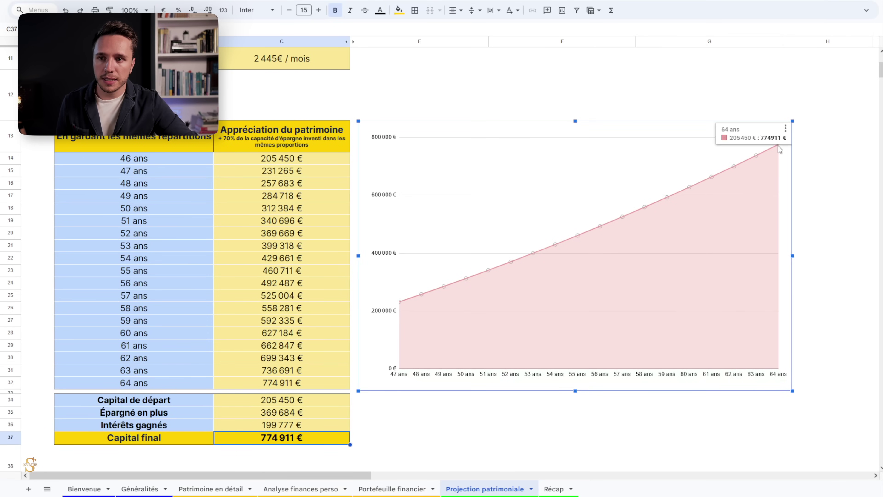
- Review the loan's monthly payment and the net real estate value from today to 54 ans, including the formulas behind the first and last amounts
mouse_move(777, 146)
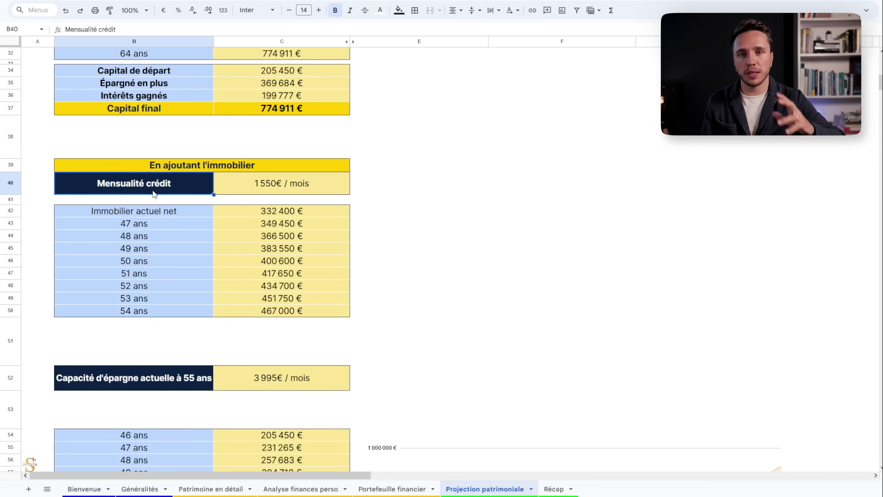
click(238, 183)
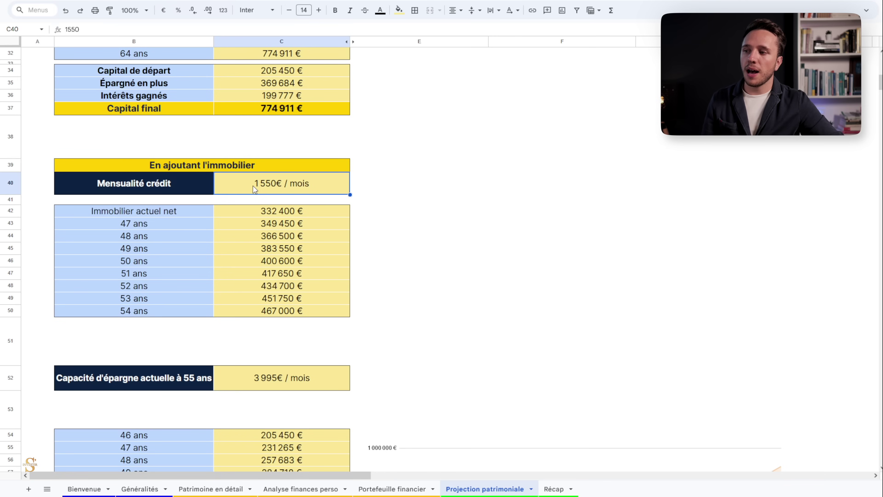
click(142, 310)
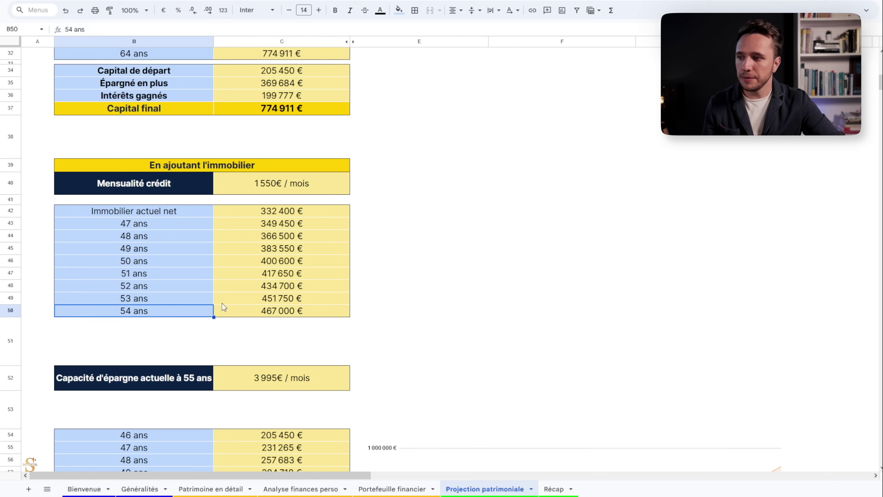
click(247, 312)
click(279, 213)
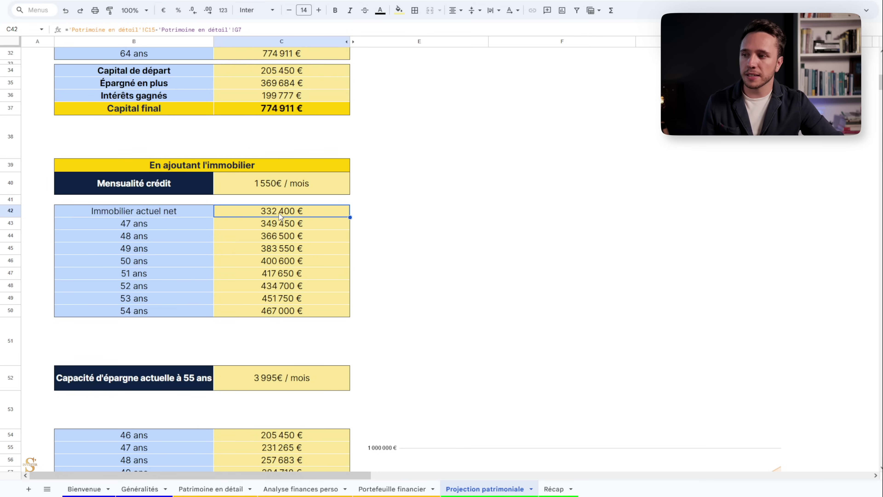
click(170, 313)
click(272, 312)
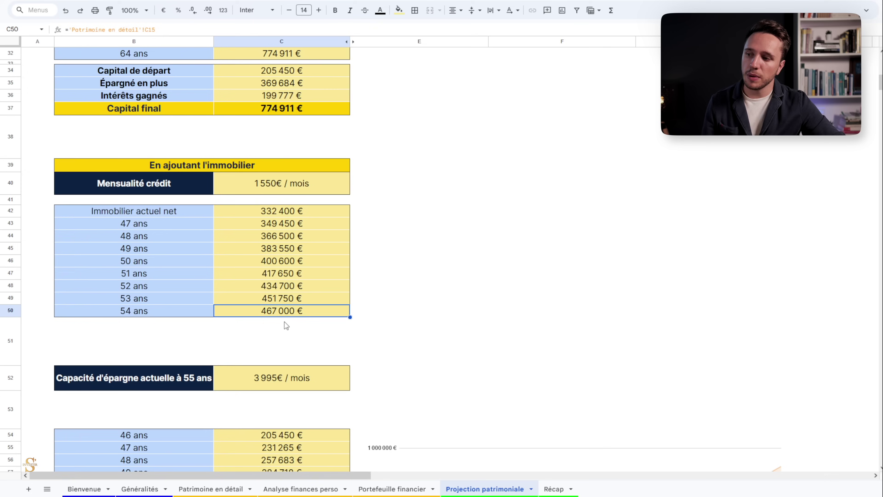
- Check how the savings capacity at 55 ans is calculated from the monthly loan payment
click(181, 389)
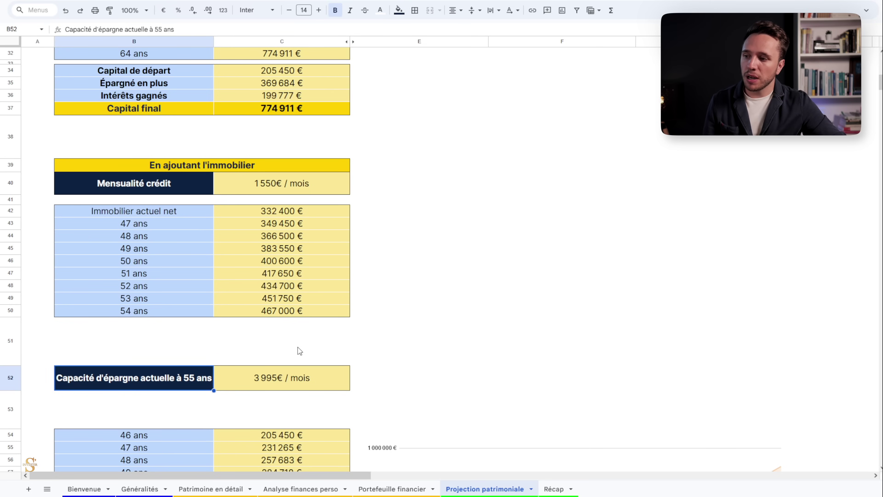
click(261, 191)
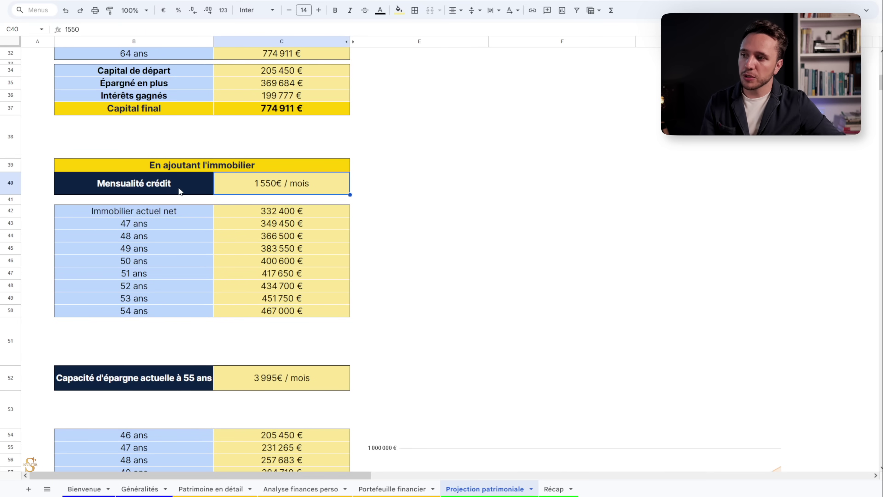
click(250, 383)
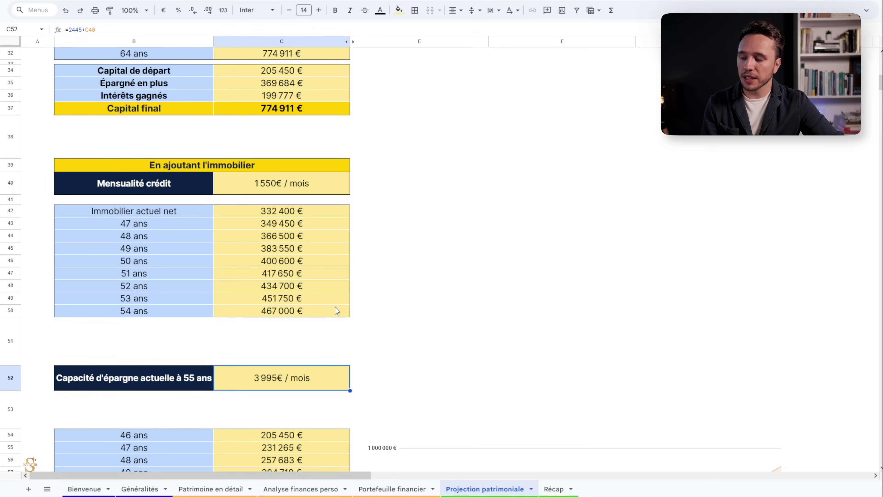
- Examine the projection that includes the freed-up loan payment: the 54 and 55 ans amounts, added savings, final capital and growth chart
scroll(323, 337, down, 8)
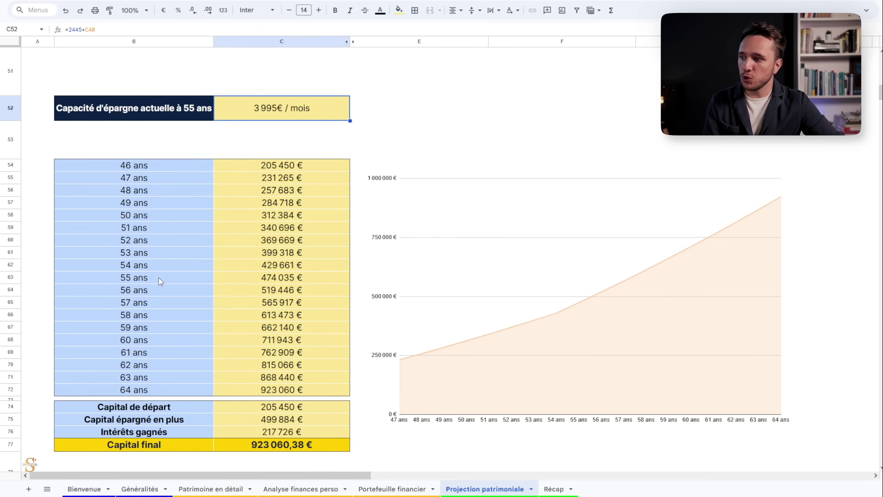
click(272, 264)
drag(196, 278, 272, 281)
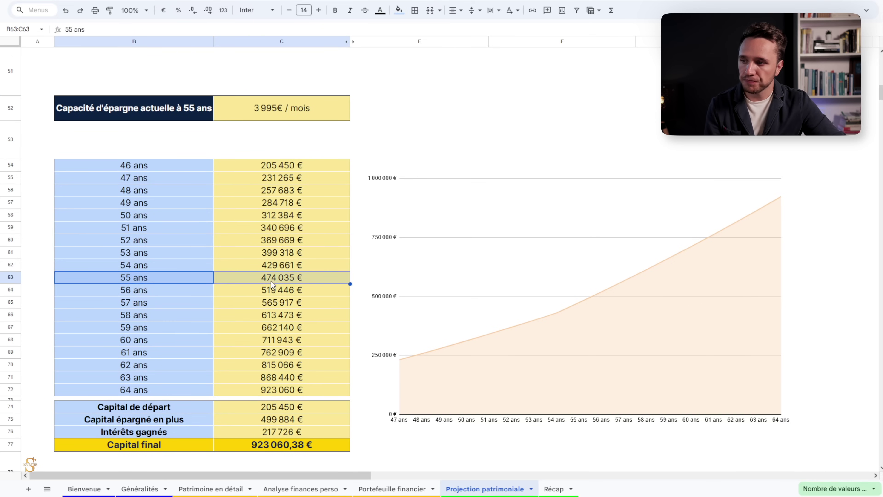
click(273, 445)
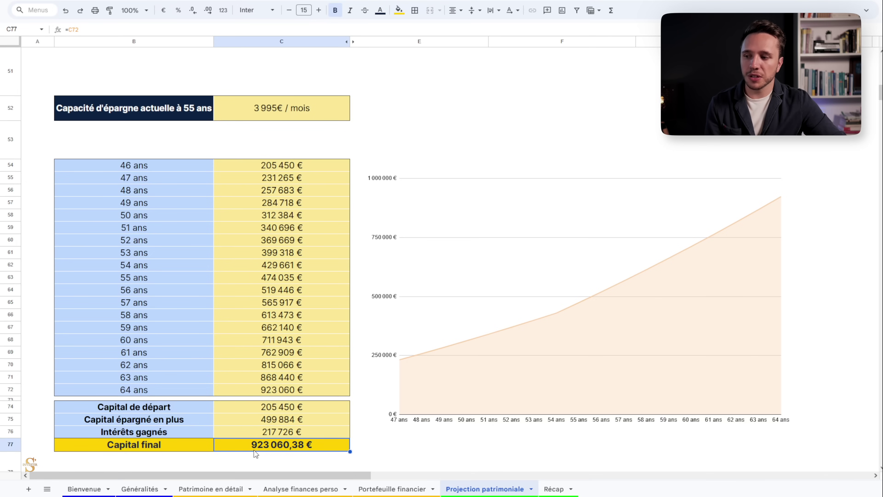
click(262, 419)
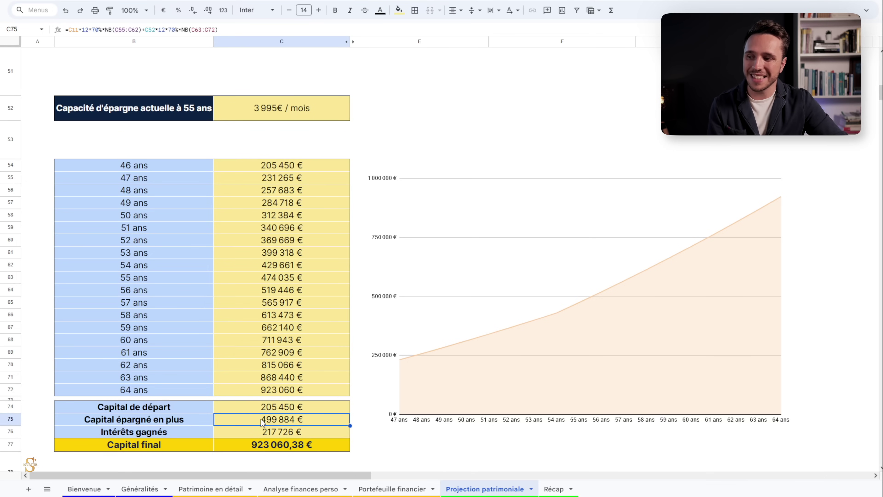
click(557, 321)
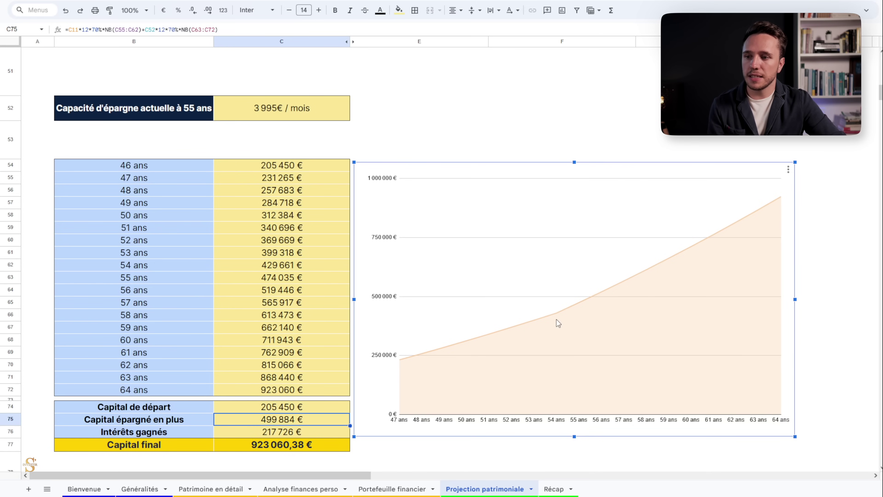
click(817, 278)
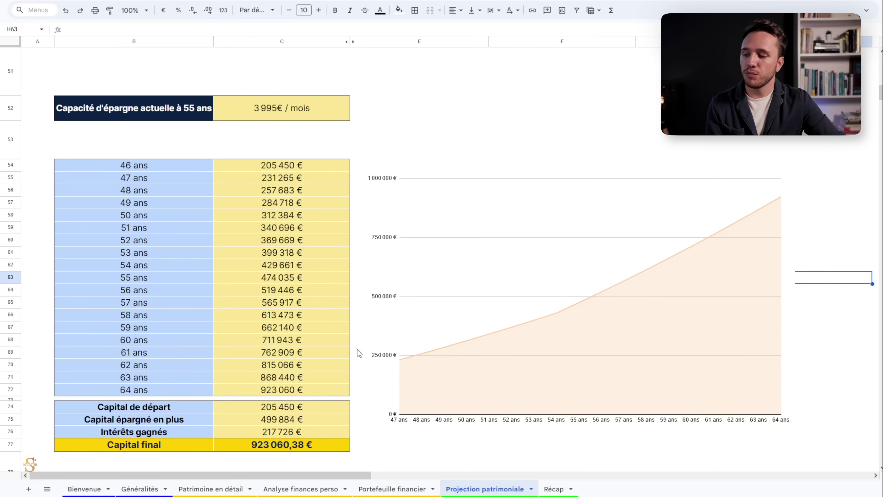
- Compare the initial and optimised gross forecast rates of the SCPI and Assurance-vie (fonds euros) in the Patrimoine Financier Optimisé table
scroll(457, 256, down, 7)
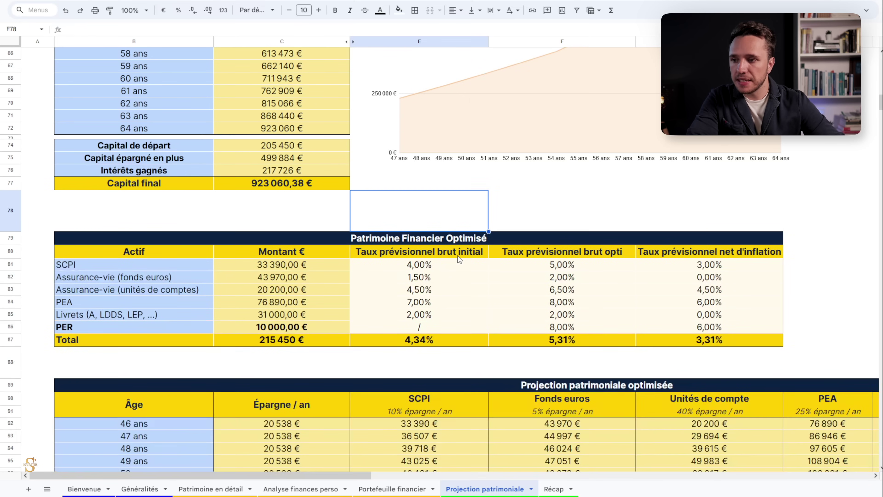
click(511, 362)
scroll(506, 359, down, 1)
scroll(504, 360, up, 1)
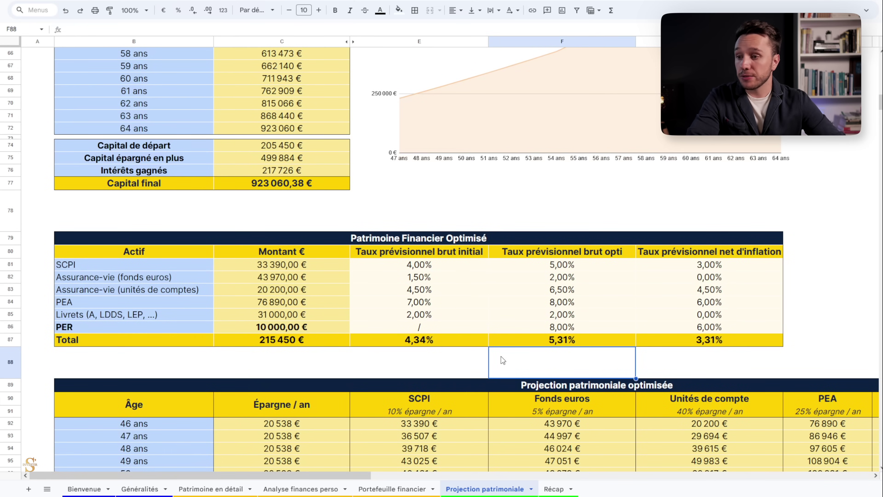
click(450, 270)
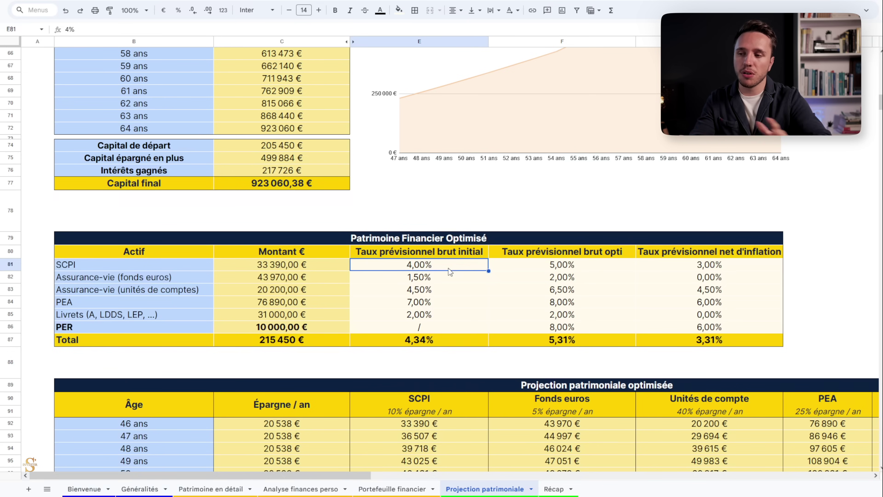
click(554, 266)
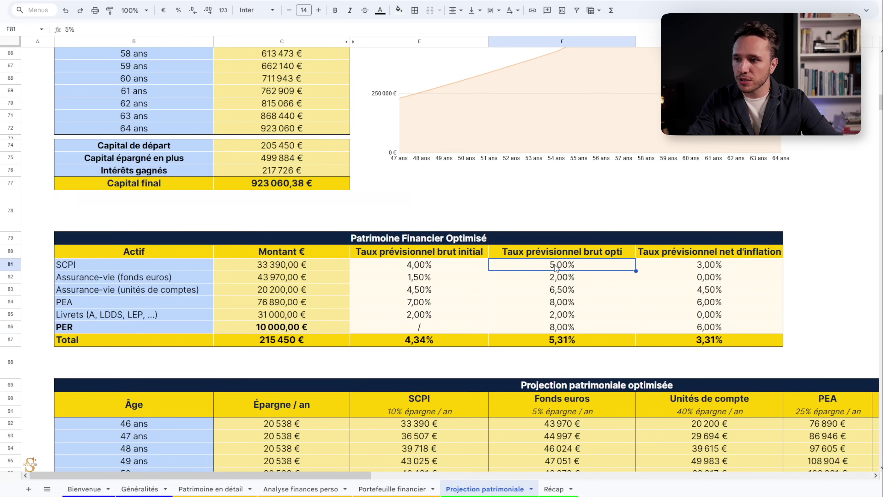
click(410, 281)
click(581, 278)
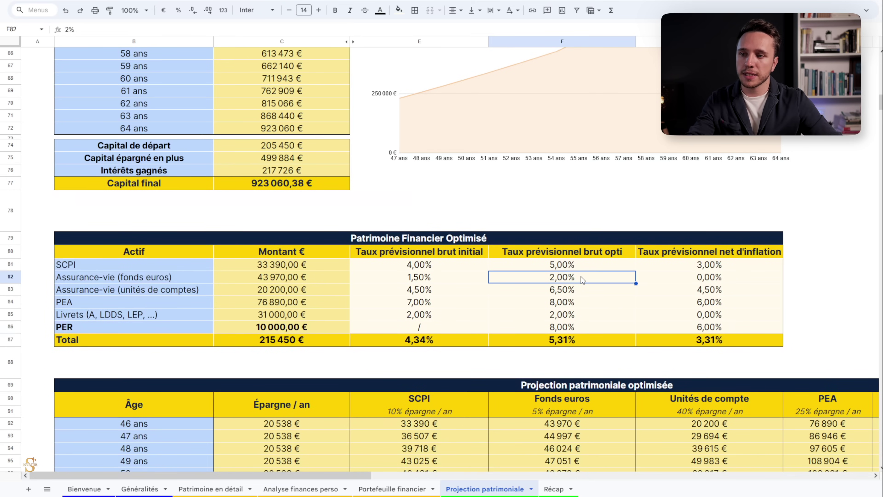
- Compare the initial and optimised gross forecast rates of the Assurance-vie (unités de comptes), PEA and Livrets
click(456, 289)
click(571, 291)
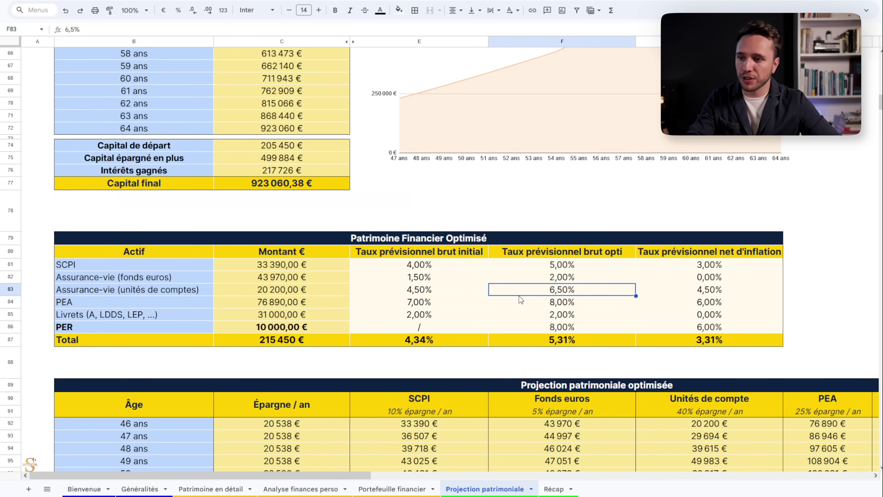
click(462, 306)
click(555, 305)
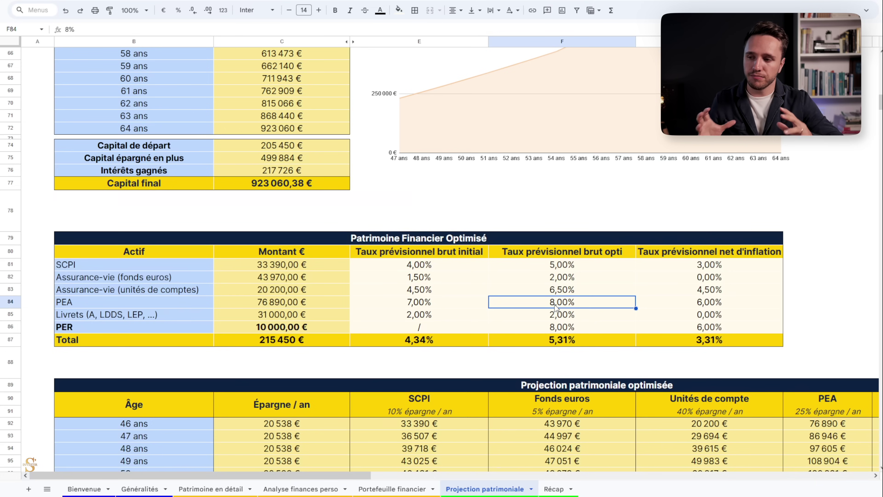
click(436, 298)
click(542, 303)
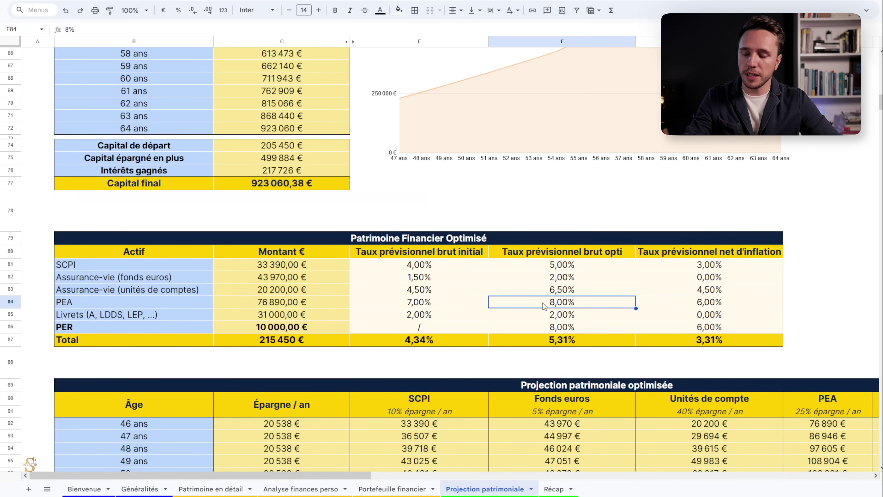
click(485, 319)
click(561, 319)
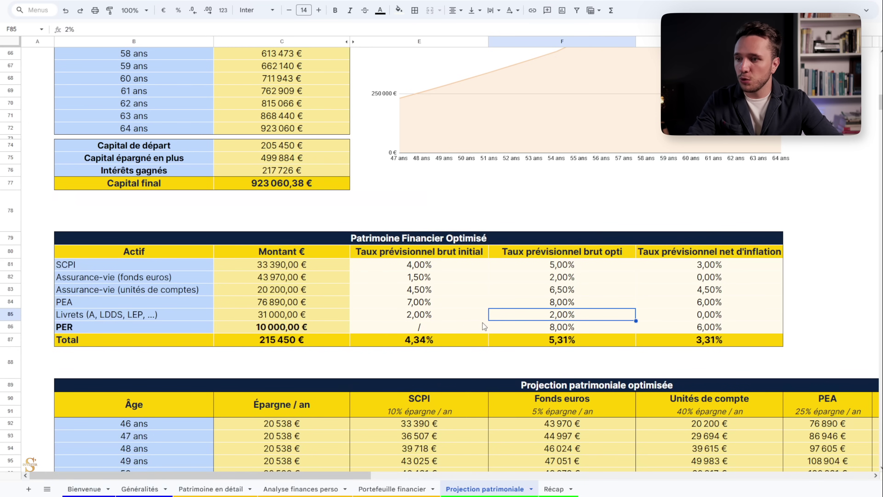
- Check the PER's amount and gross rates, plus the optimised net-of-inflation rates of all assets and their total
click(469, 327)
click(168, 326)
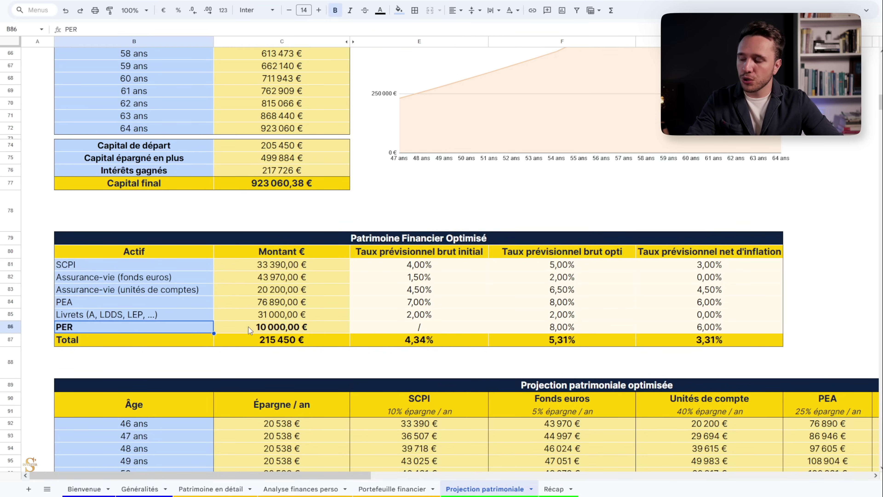
click(283, 332)
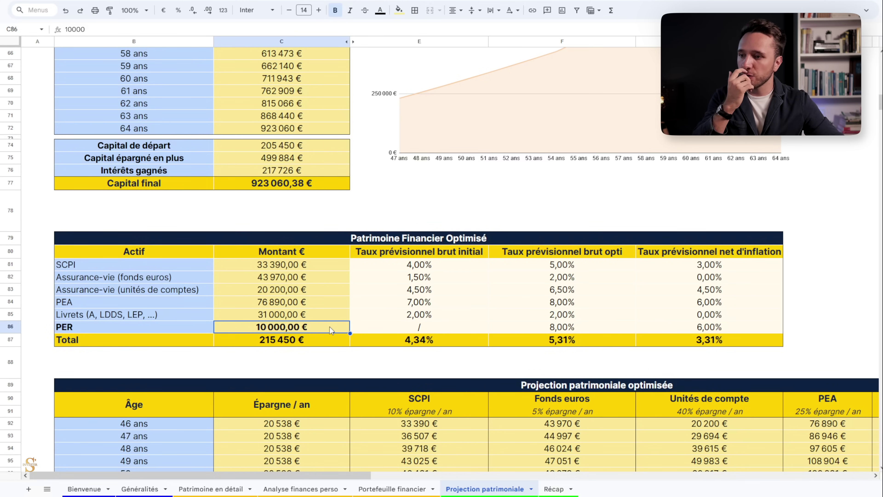
click(446, 330)
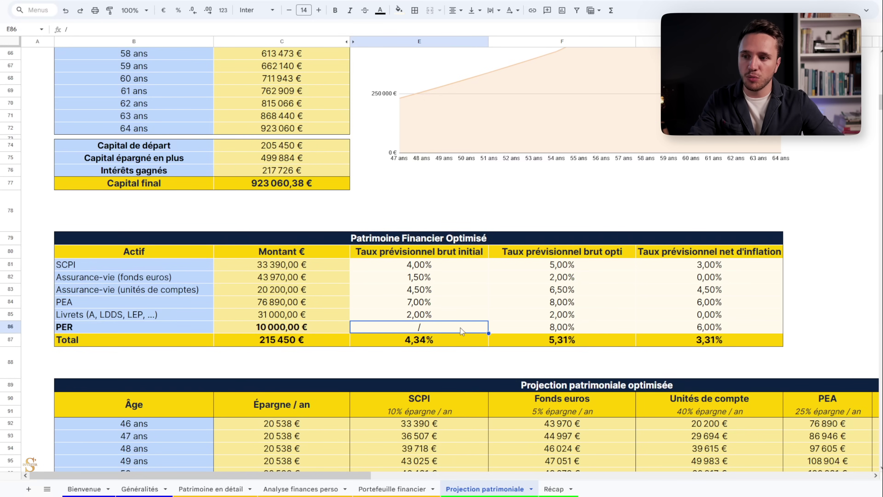
click(549, 331)
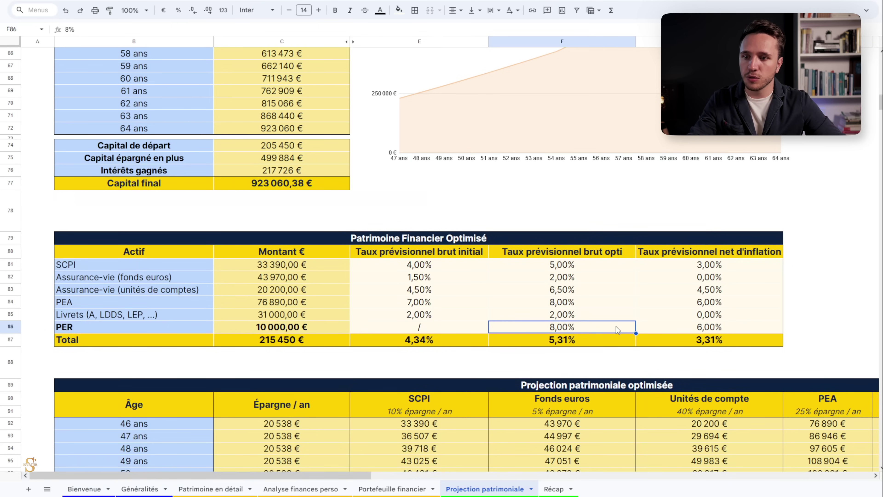
drag(716, 265, 722, 328)
click(714, 340)
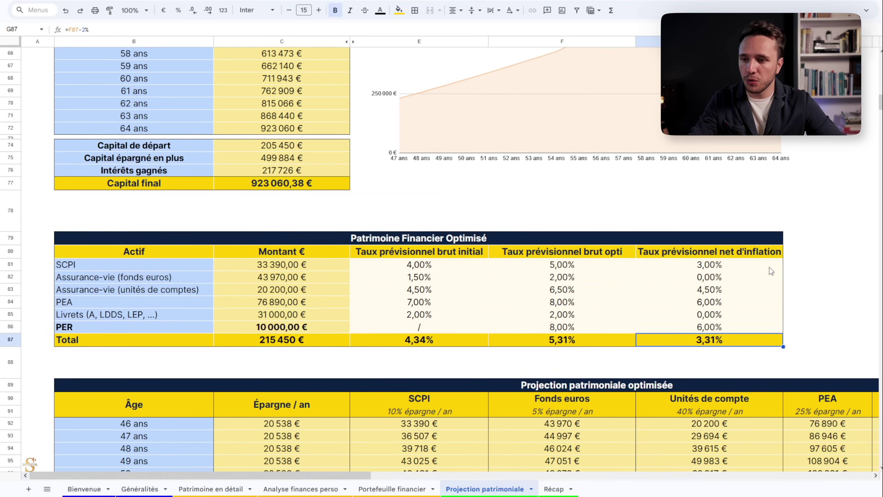
- Review the yearly savings share allocated to SCPI, Fonds euros and Unités de compte in the Projection patrimoniale optimisée table
scroll(770, 267, down, 6)
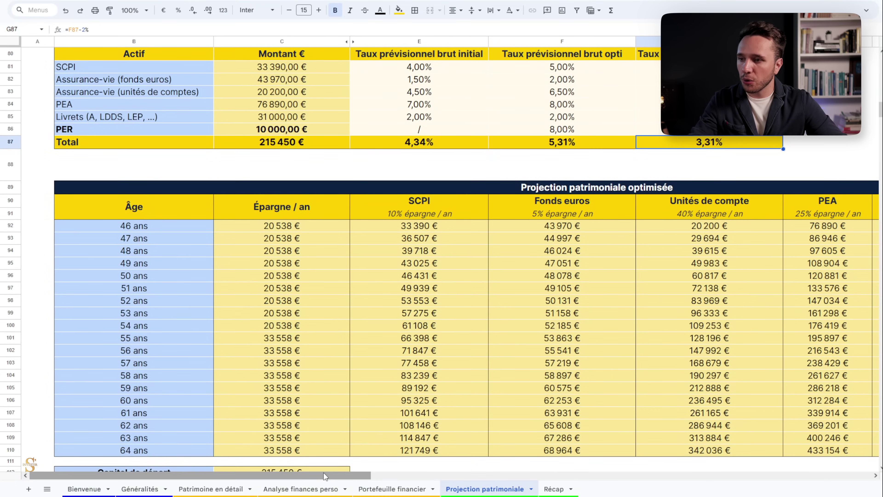
drag(324, 473, 331, 474)
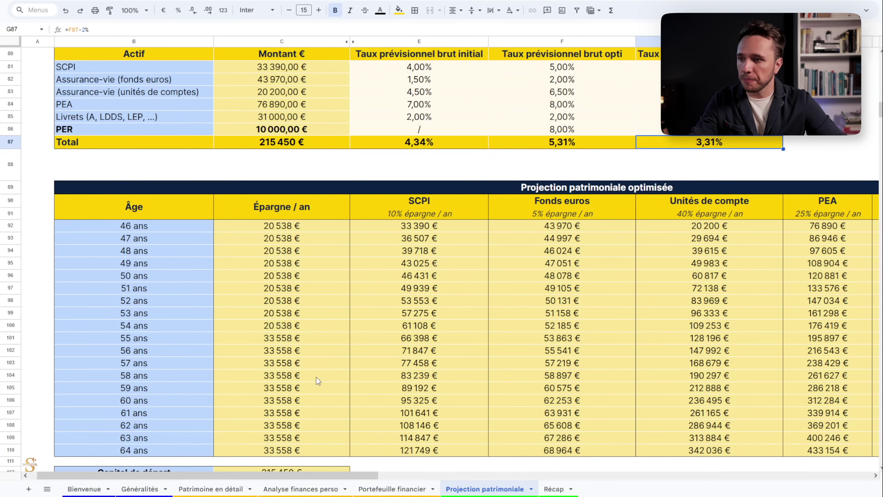
scroll(316, 376, down, 2)
click(399, 153)
drag(342, 479, 470, 473)
click(377, 150)
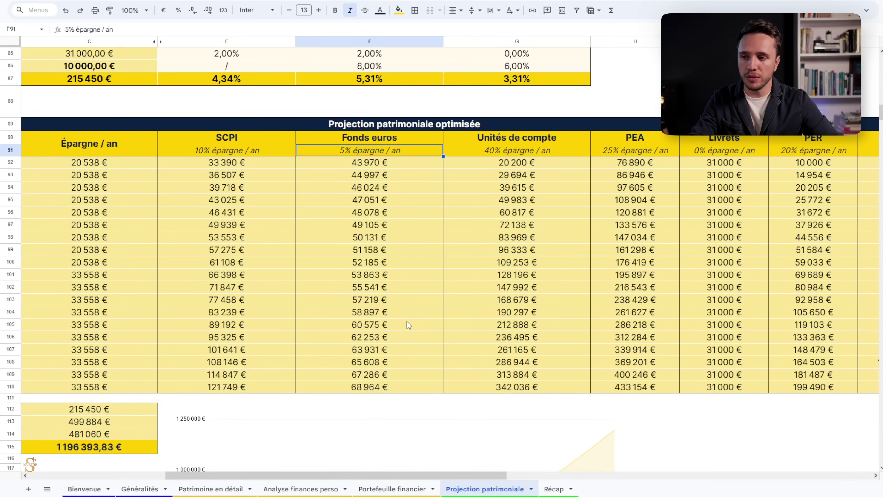
click(544, 150)
- Review the yearly savings shares of the PEA, Livrets and PER, and follow the Livrets and PER amounts over the years
scroll(545, 150, right, 5)
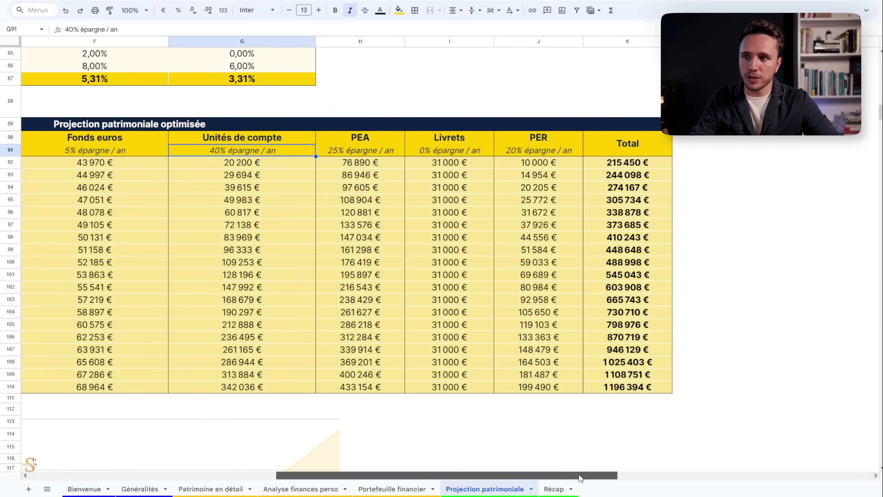
click(383, 154)
click(434, 155)
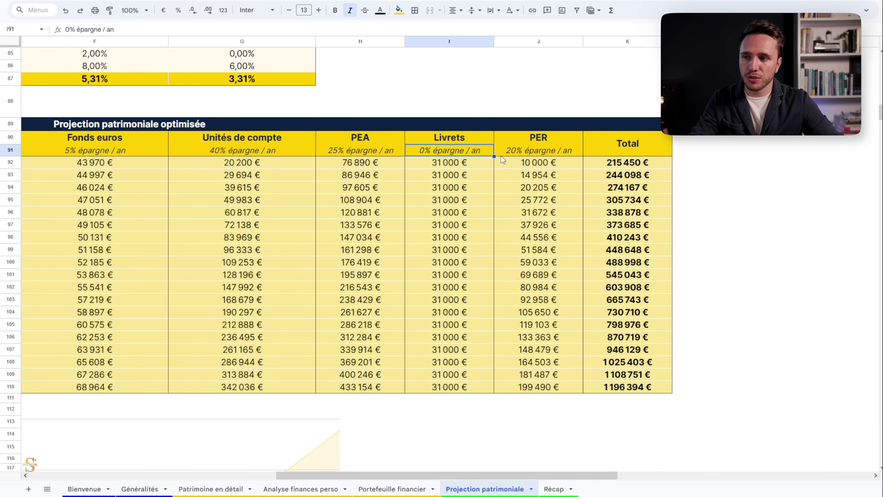
drag(452, 148, 464, 360)
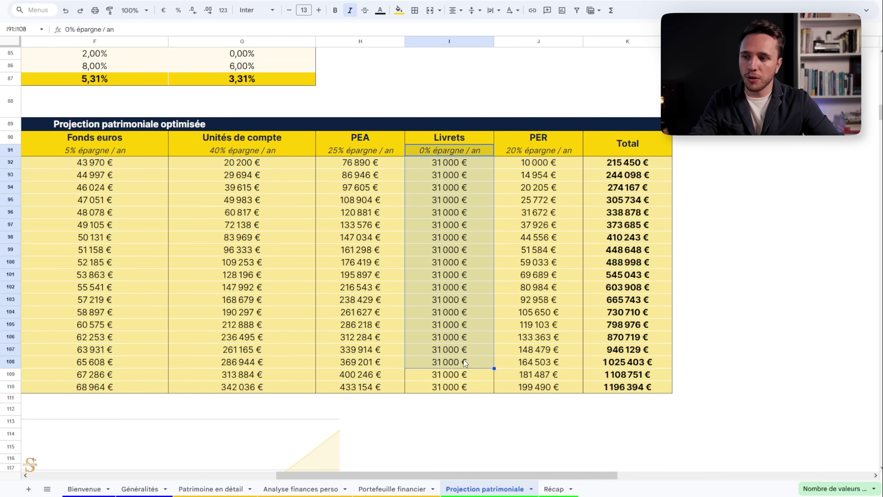
click(533, 153)
drag(536, 162, 545, 277)
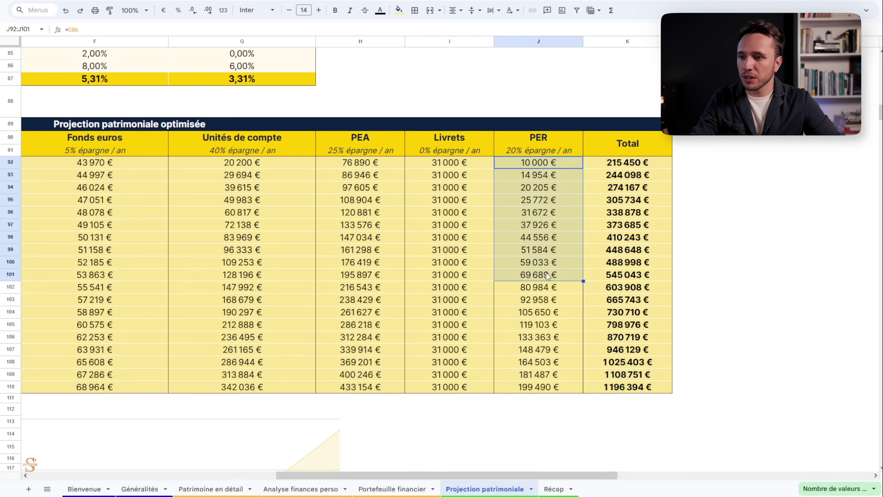
- Return to the age and yearly savings columns of the Projection patrimoniale optimisée table and check the annual savings at 55 ans
scroll(416, 218, left, 3)
click(416, 218)
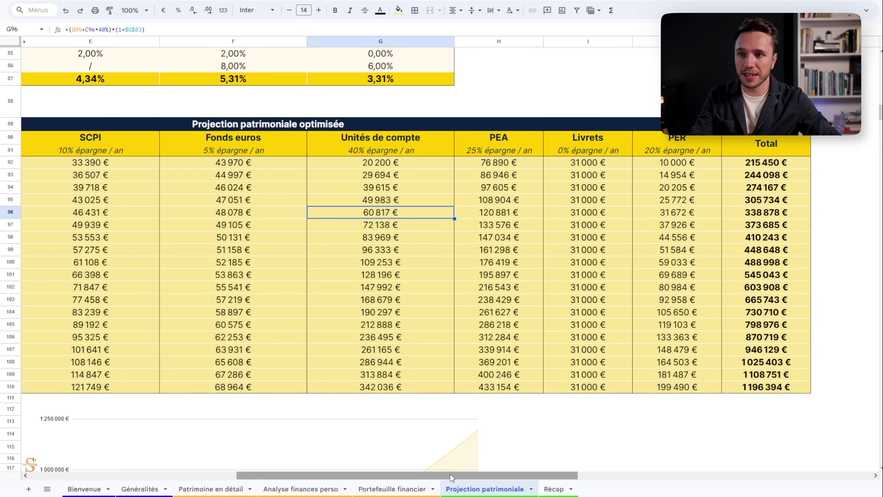
drag(450, 475, 237, 475)
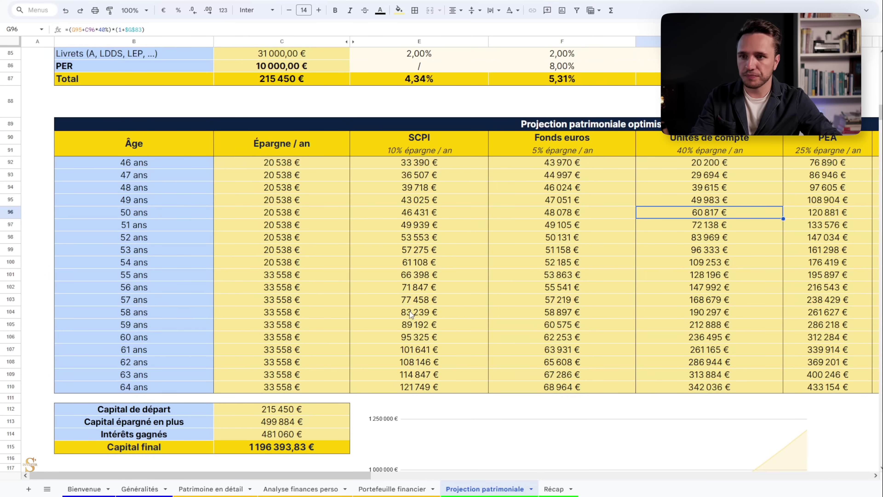
scroll(411, 315, right, 5)
scroll(428, 476, left, 5)
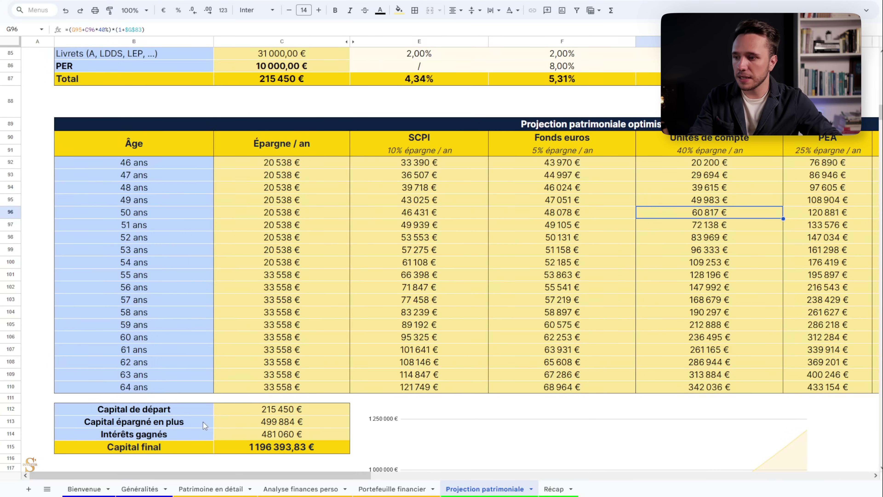
click(261, 274)
- Check the Capital final and Intérêts gagnés amounts in the summary below the optimised projection table
scroll(294, 280, down, 3)
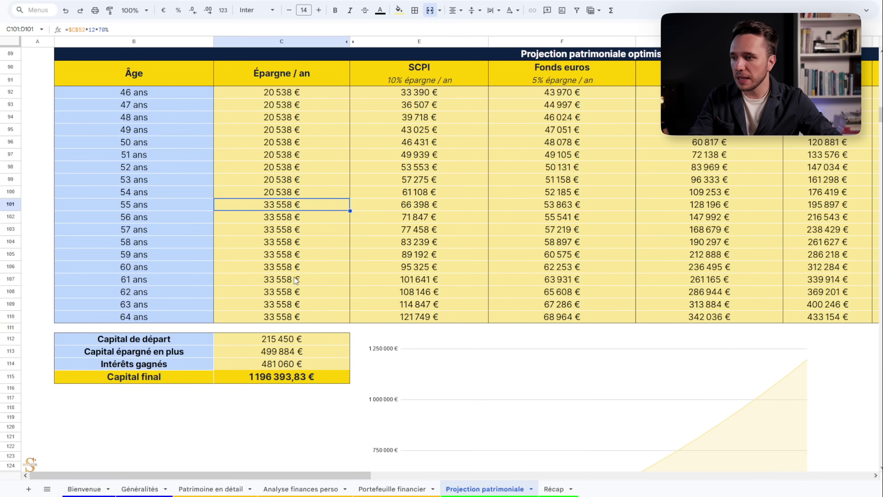
click(282, 378)
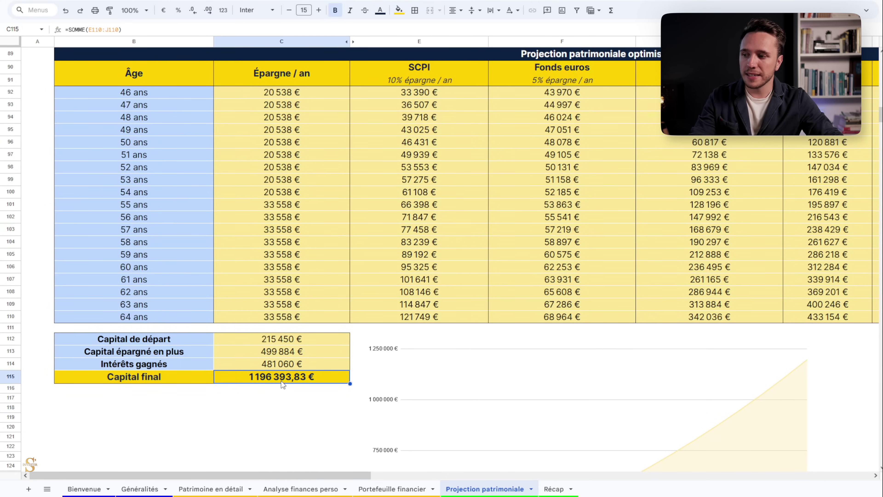
click(288, 366)
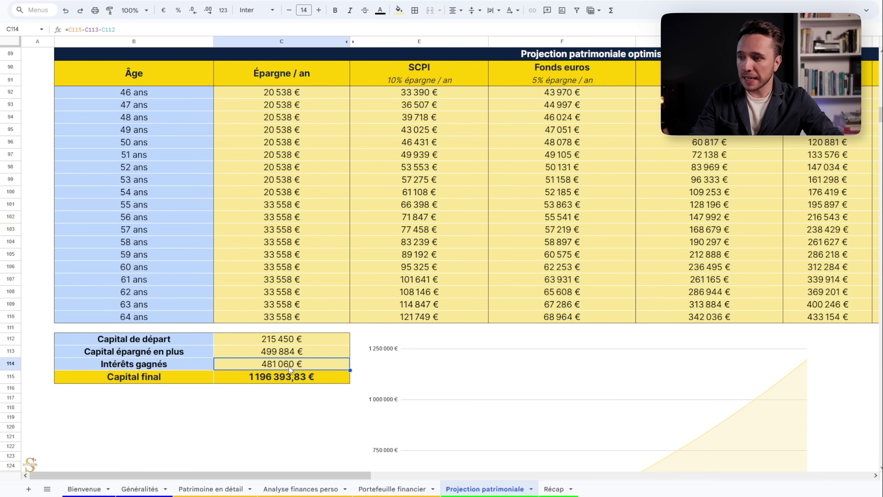
drag(197, 368, 252, 366)
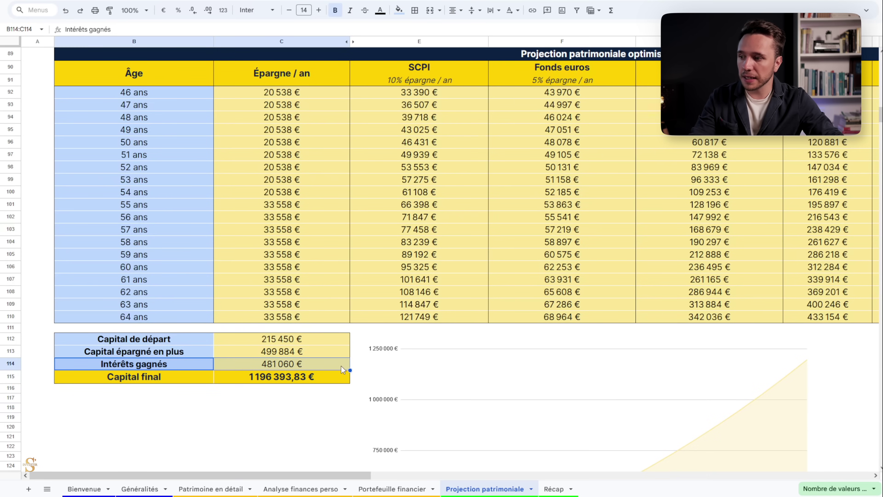
click(327, 368)
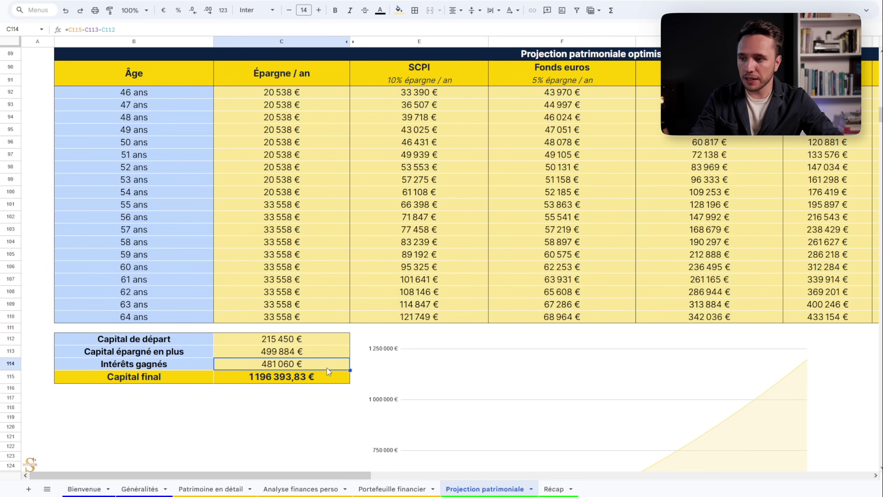
click(290, 382)
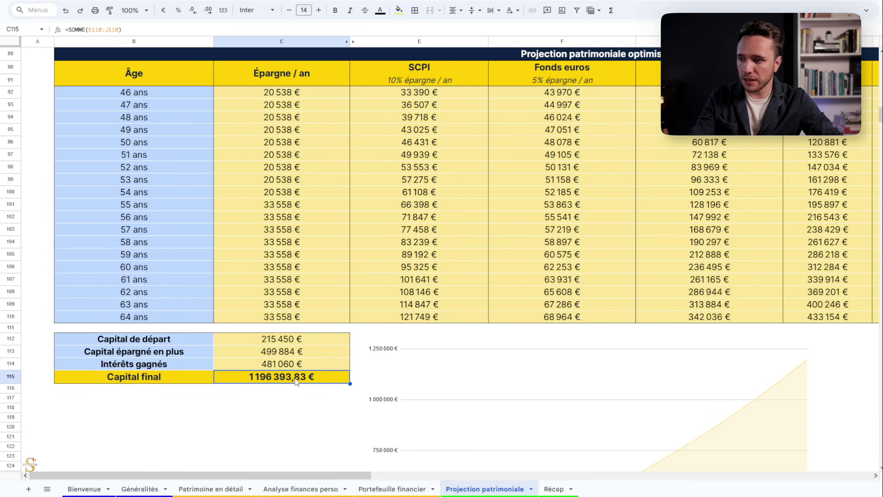
- Examine the optimised projection's growth curve, comparing it with the yearly savings rows and the capital summary
scroll(430, 361, down, 5)
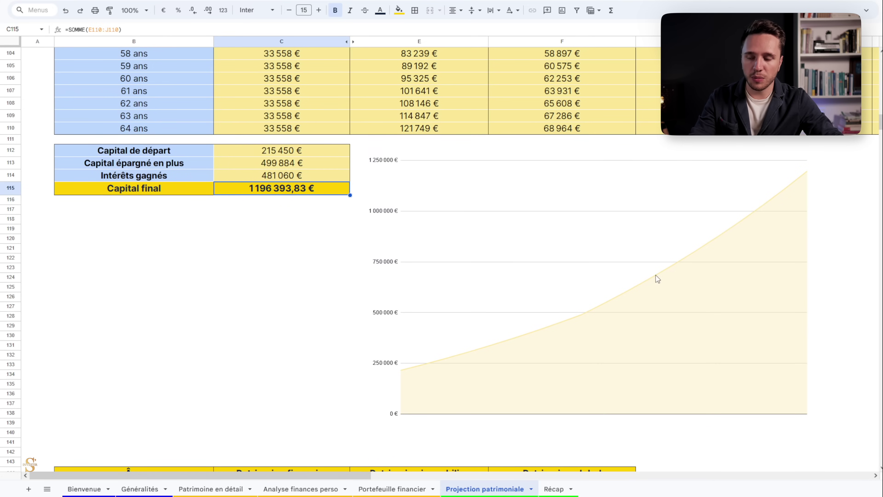
click(587, 316)
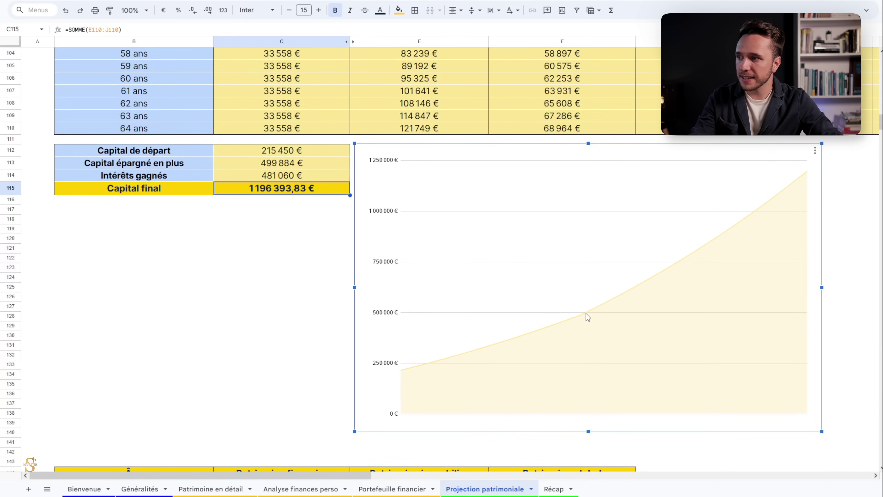
mouse_move(584, 313)
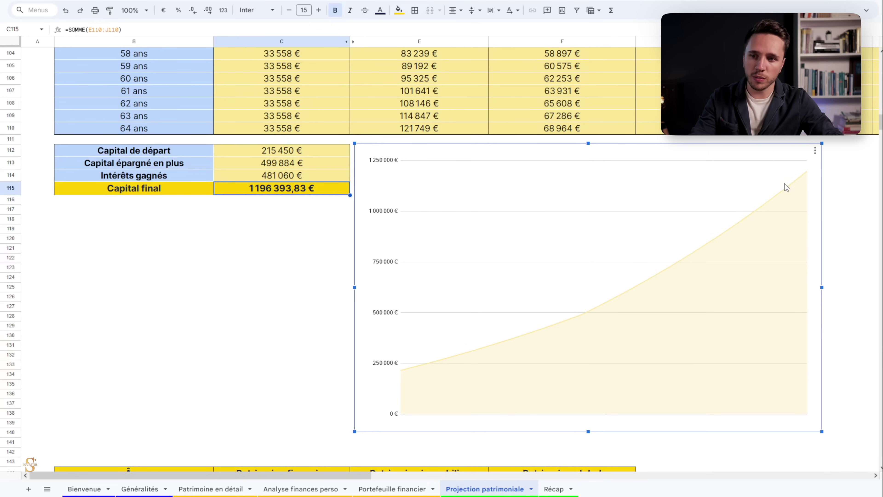
click(210, 296)
scroll(301, 256, up, 5)
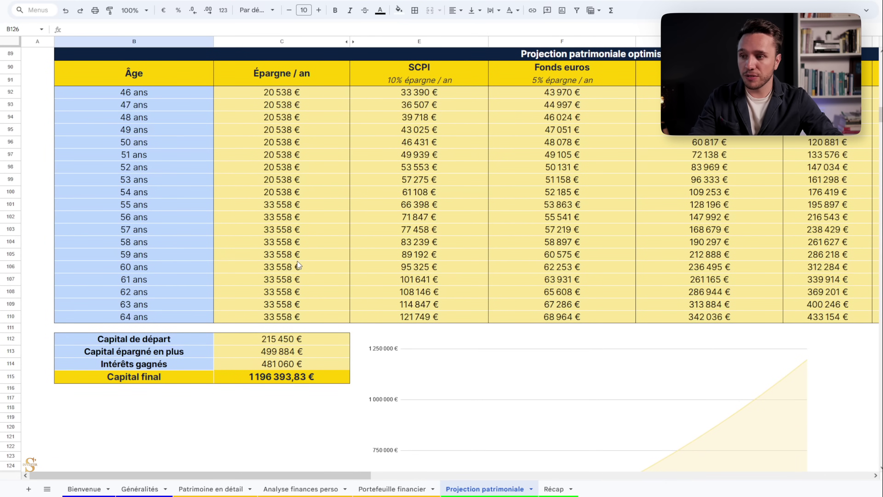
scroll(321, 252, down, 2)
scroll(321, 252, down, 3)
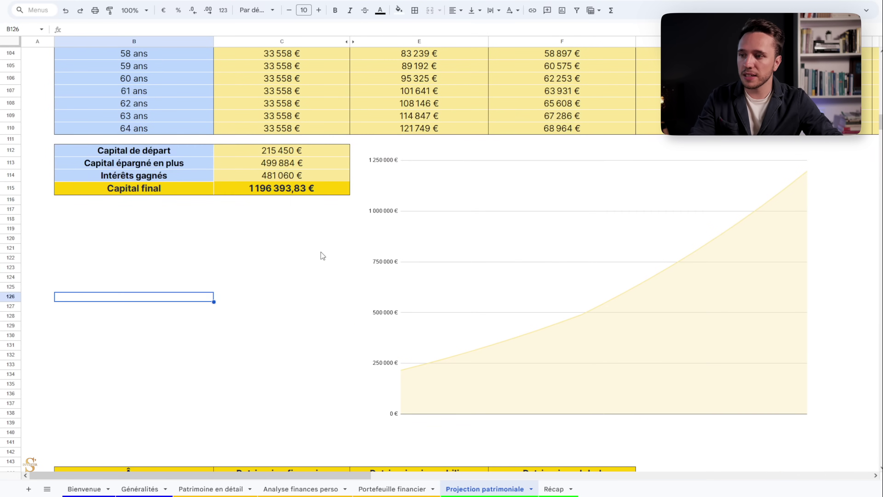
scroll(321, 252, up, 2)
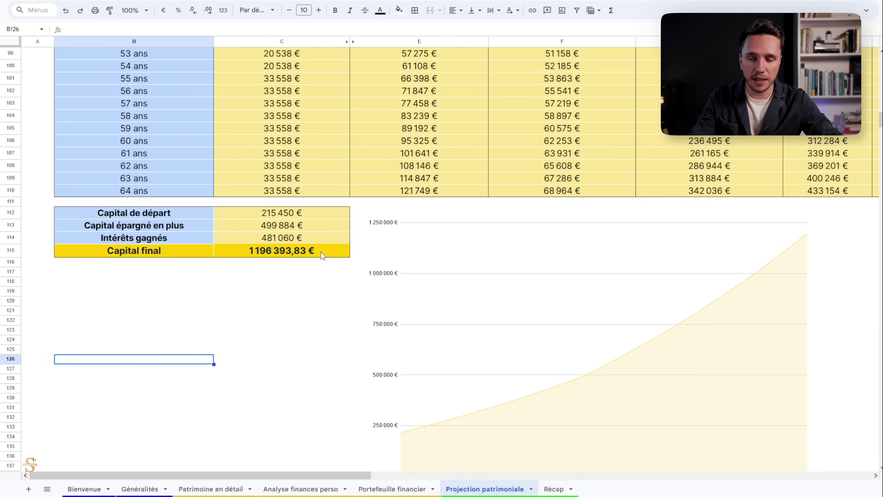
scroll(321, 252, down, 5)
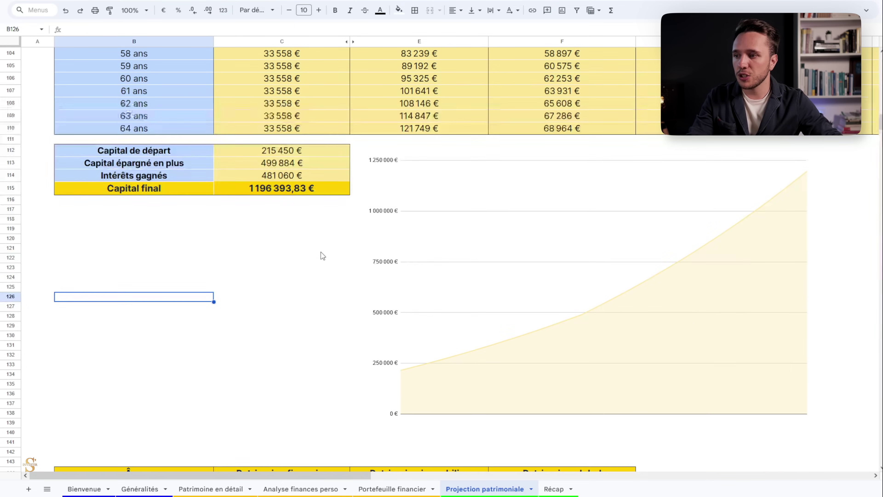
- Review the Patrimoine financier, immobilier and global columns by age, including the global wealth at 64 ans
scroll(298, 268, down, 6)
drag(301, 169, 293, 405)
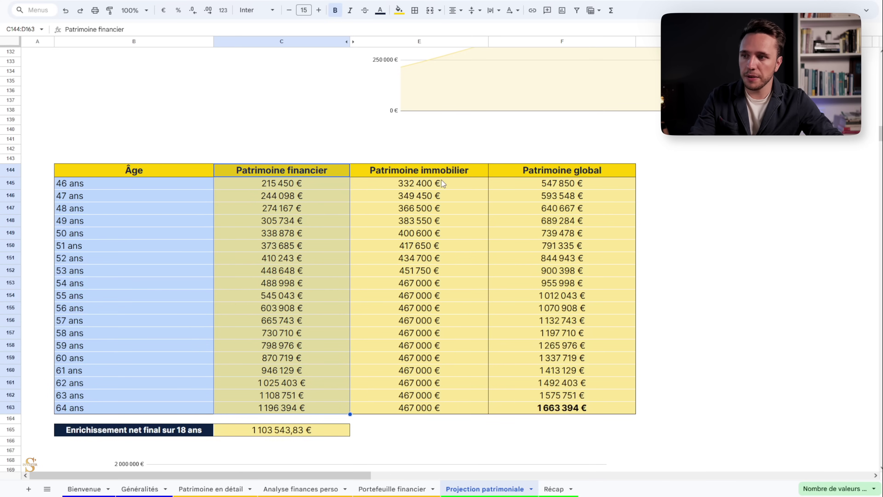
drag(448, 173, 445, 405)
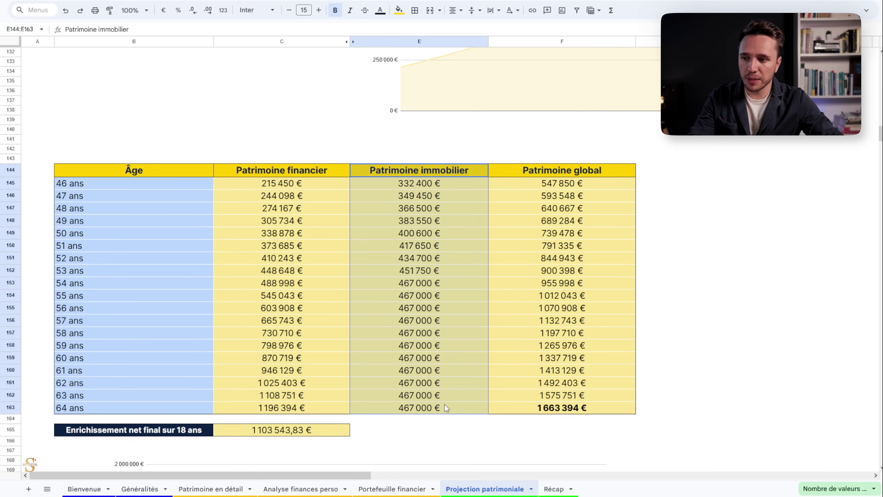
drag(581, 172, 557, 407)
click(558, 408)
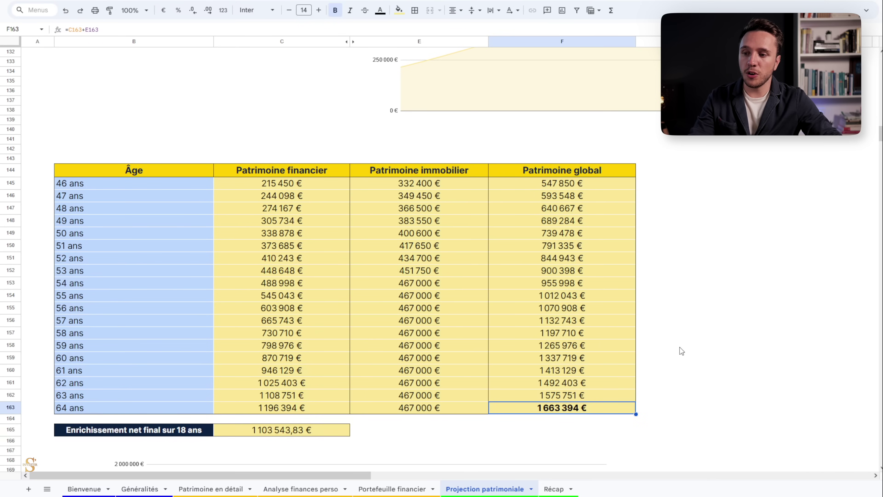
click(708, 300)
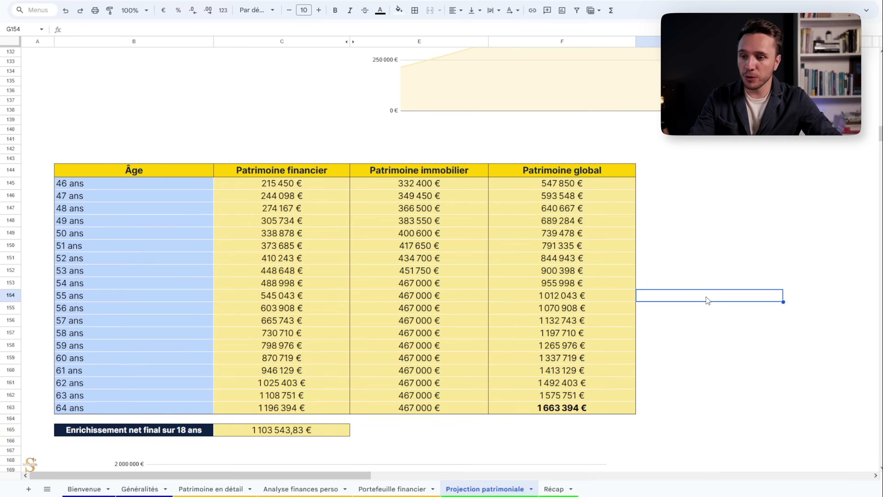
click(717, 336)
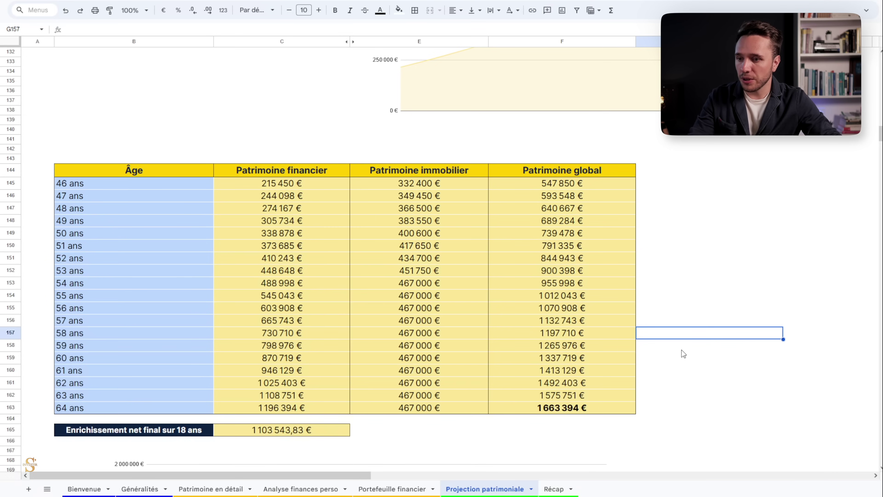
- Check the Enrichissement net final sur 18 ans and the Patrimoine global chart's end point at 64 ans
click(299, 433)
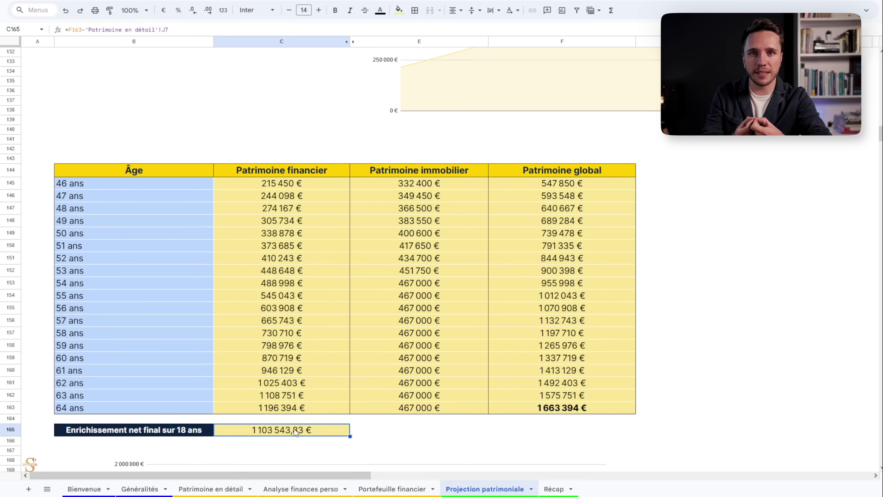
scroll(517, 217, down, 9)
click(516, 216)
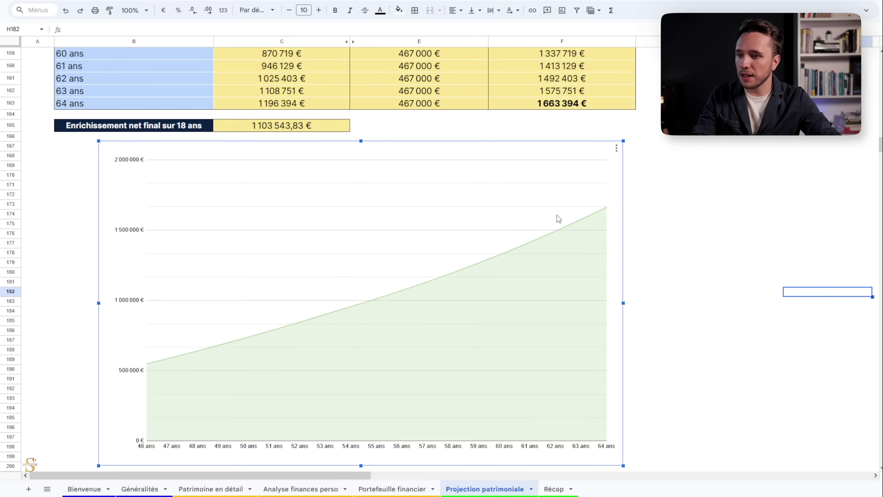
click(679, 213)
click(605, 208)
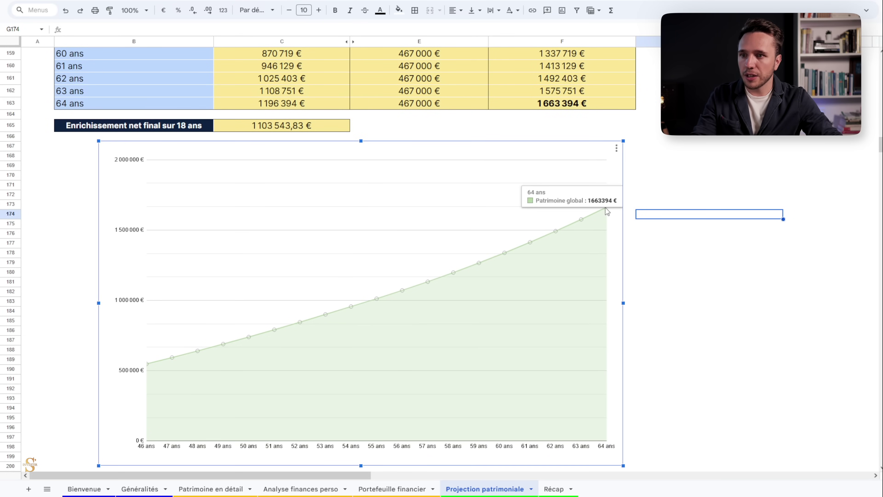
click(645, 253)
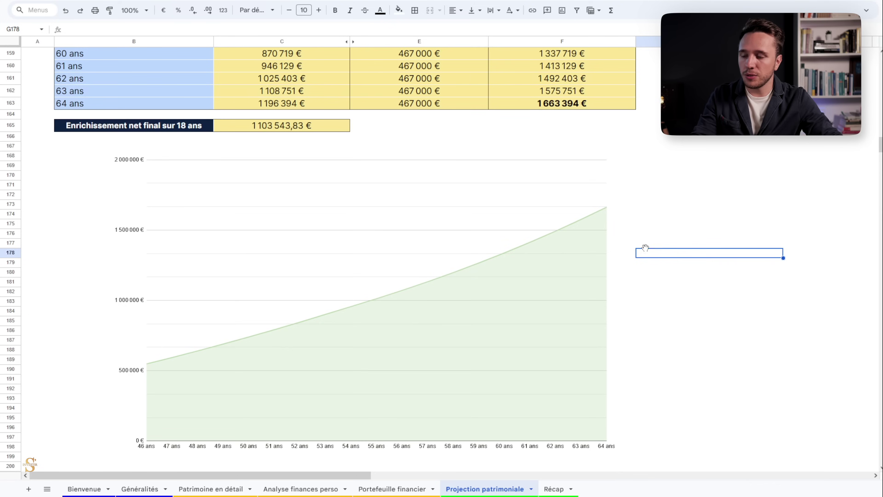
- Examine the chart comparing the excellent, moyen and mauvais scenarios, reading their end points
scroll(645, 247, down, 4)
scroll(642, 242, down, 10)
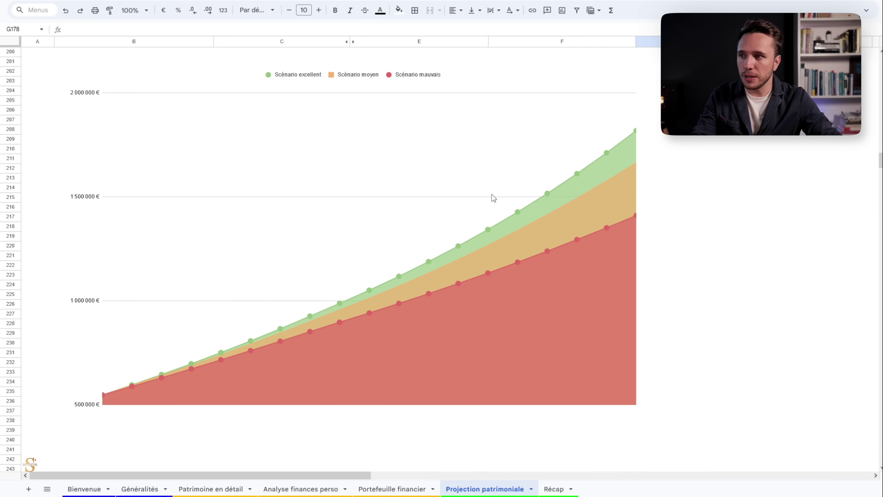
click(633, 134)
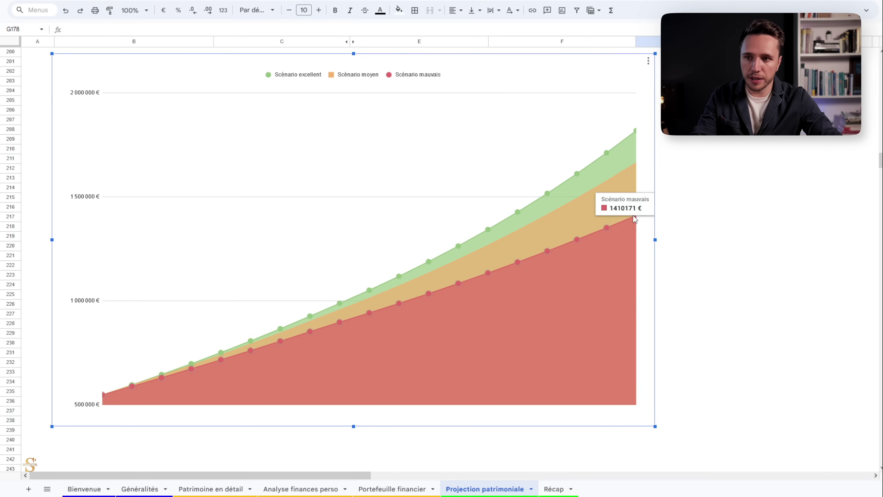
click(723, 196)
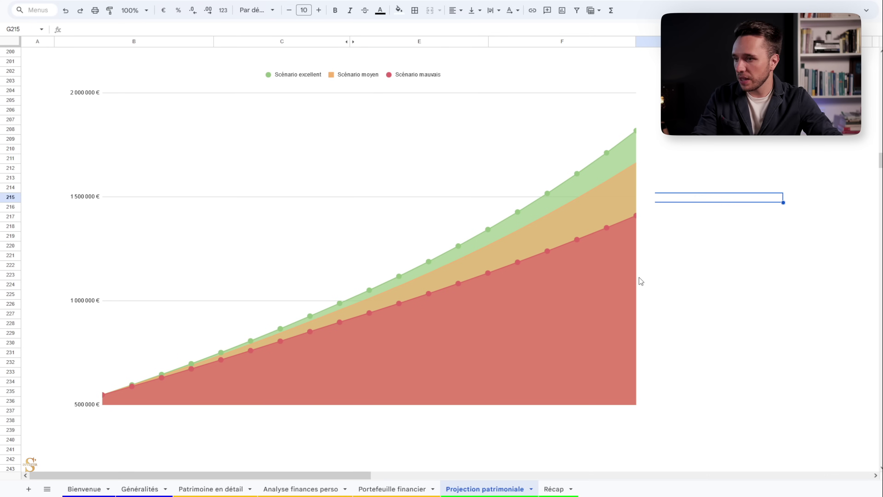
scroll(708, 251, up, 2)
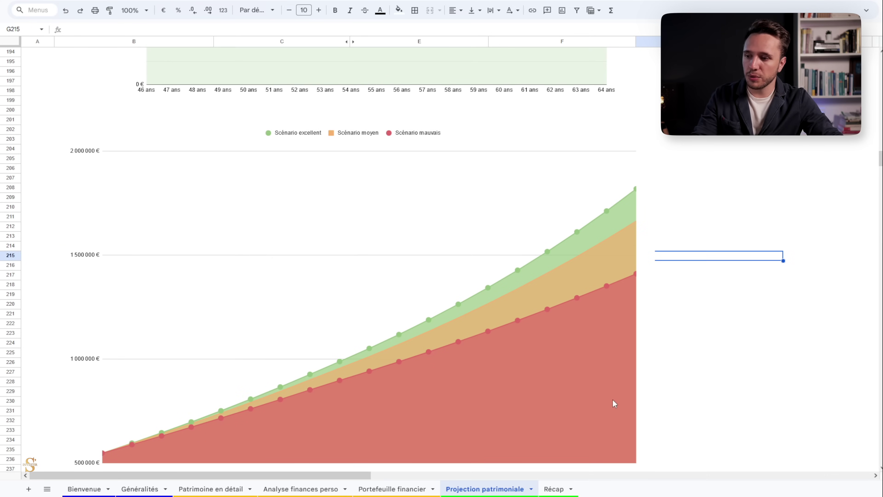